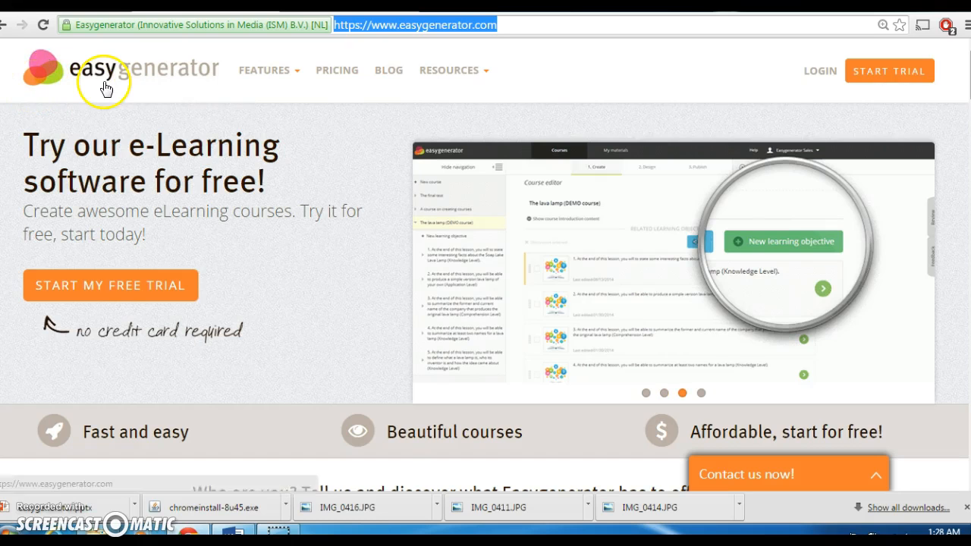
# Reload the Easygenerator home page, then go to the Pricing plans page
pyautogui.click(147, 83)
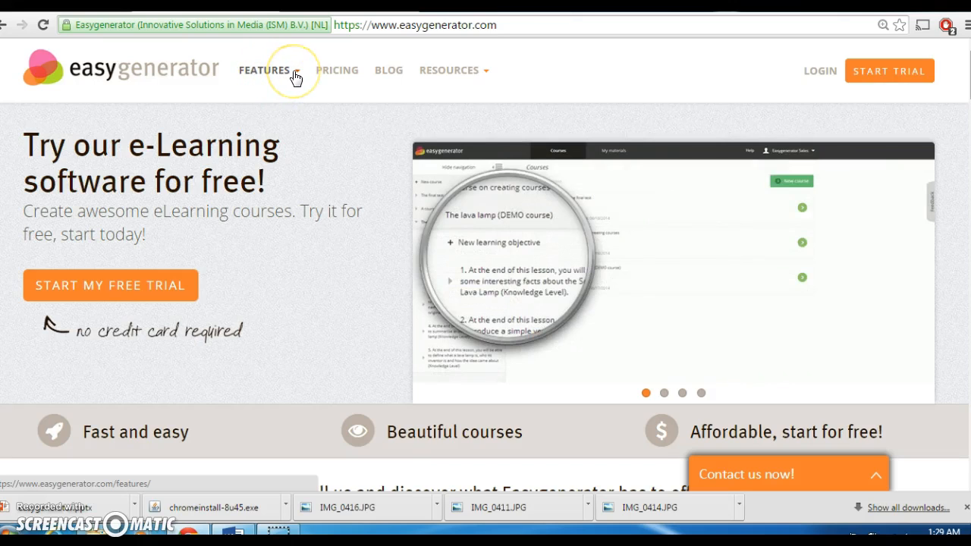
pyautogui.click(345, 78)
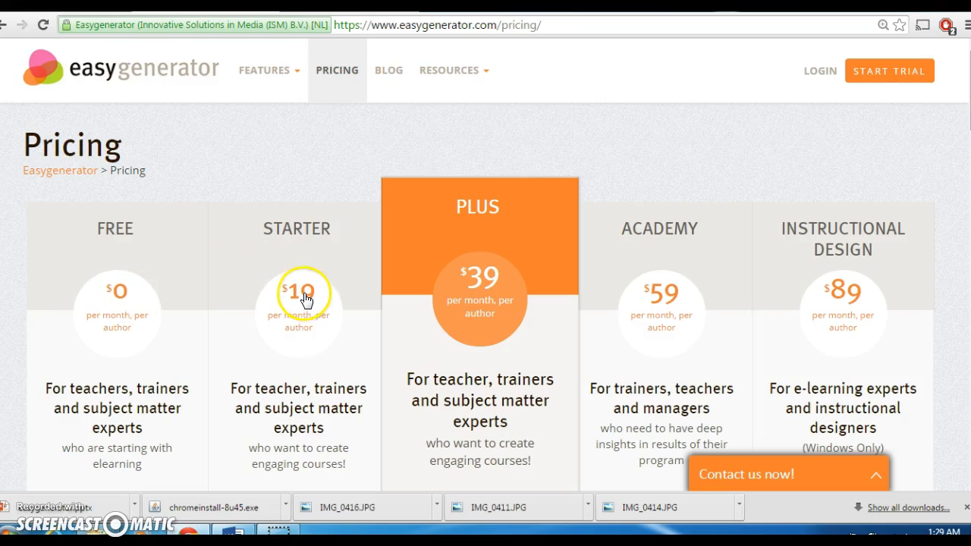
pyautogui.scroll(-1, 303, 298)
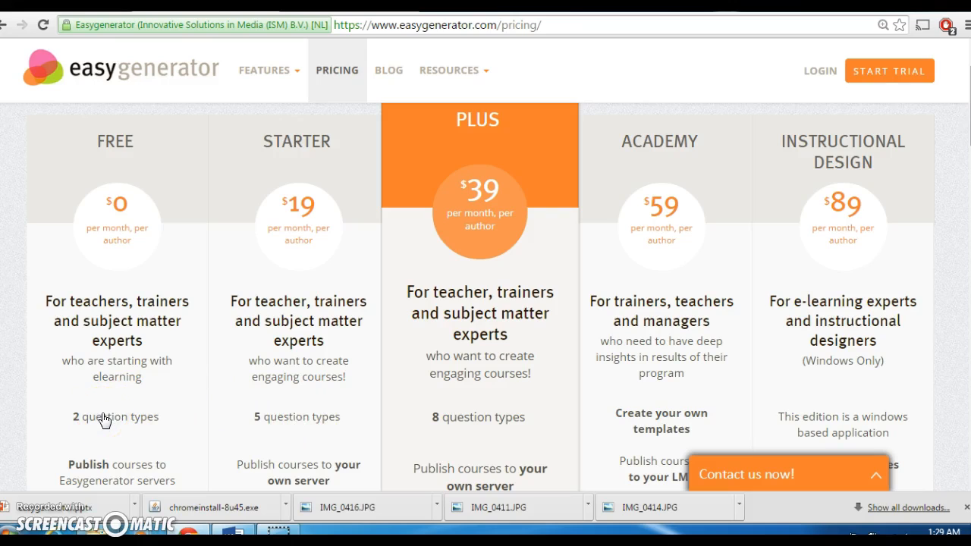
pyautogui.moveTo(103, 416); pyautogui.dragTo(173, 392)
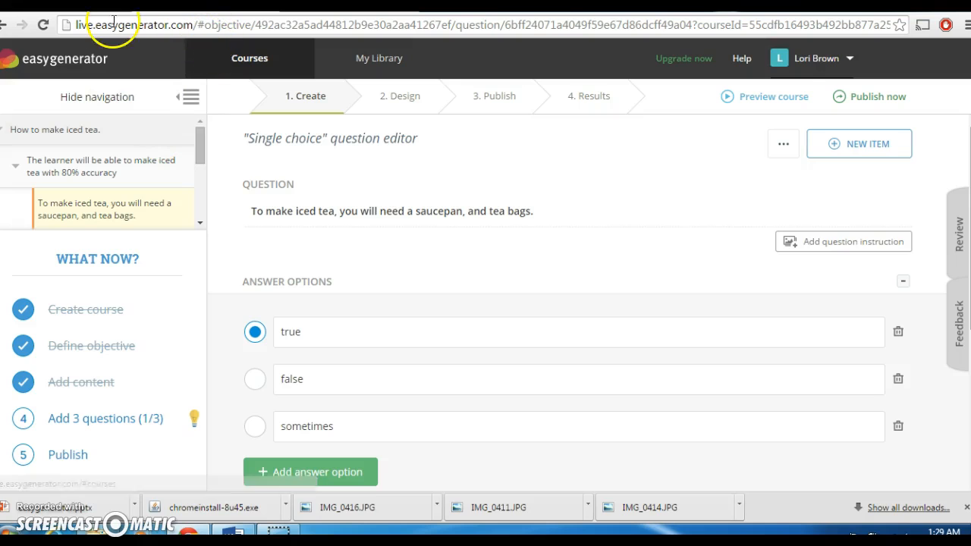
pyautogui.click(4, 25)
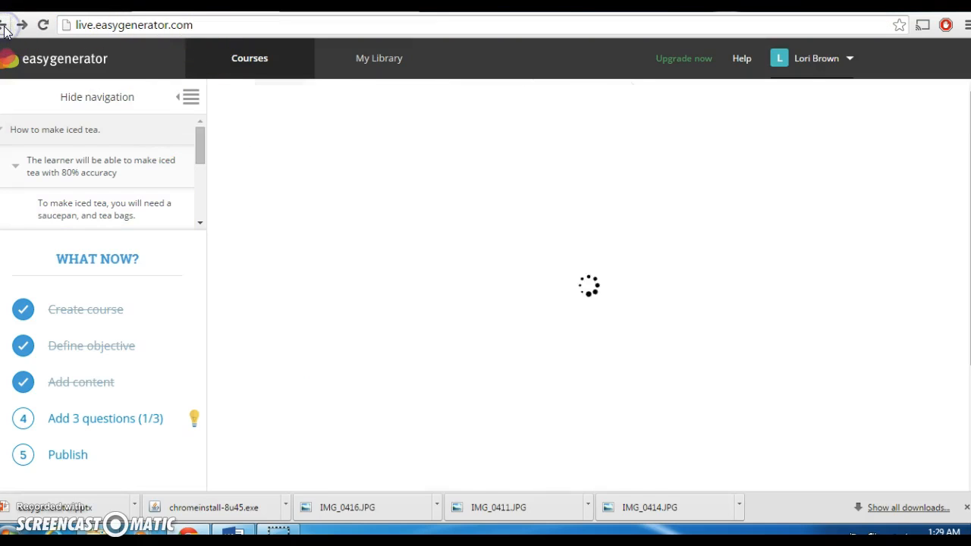
pyautogui.click(4, 25)
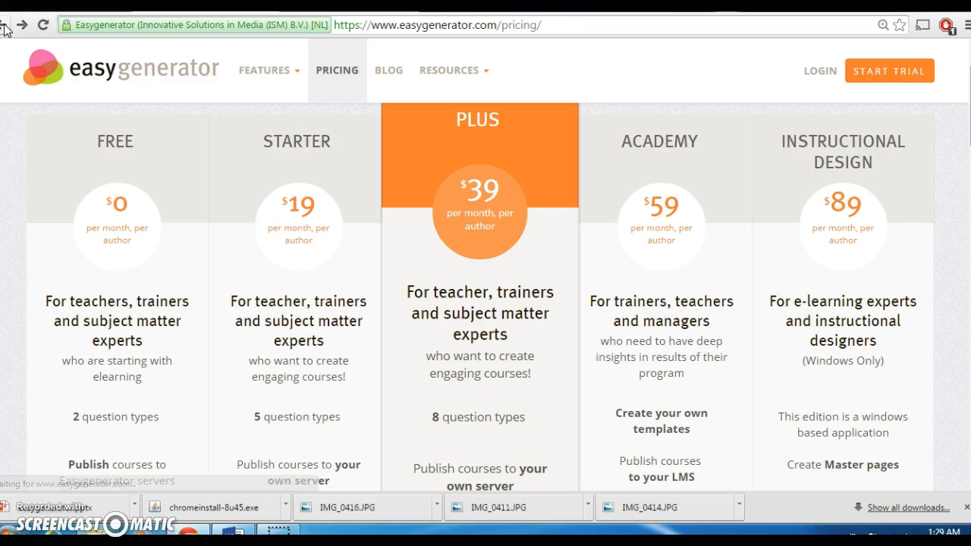
pyautogui.click(20, 30)
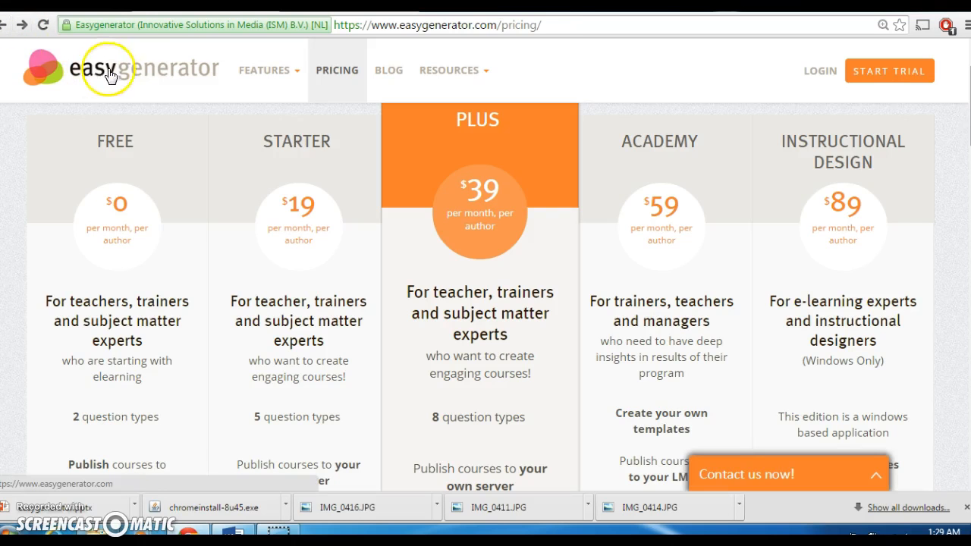
pyautogui.click(295, 74)
# Open the NextGen e-Learning Software page and scroll to its Learning Objectives and Learner Assessment sections
pyautogui.click(288, 112)
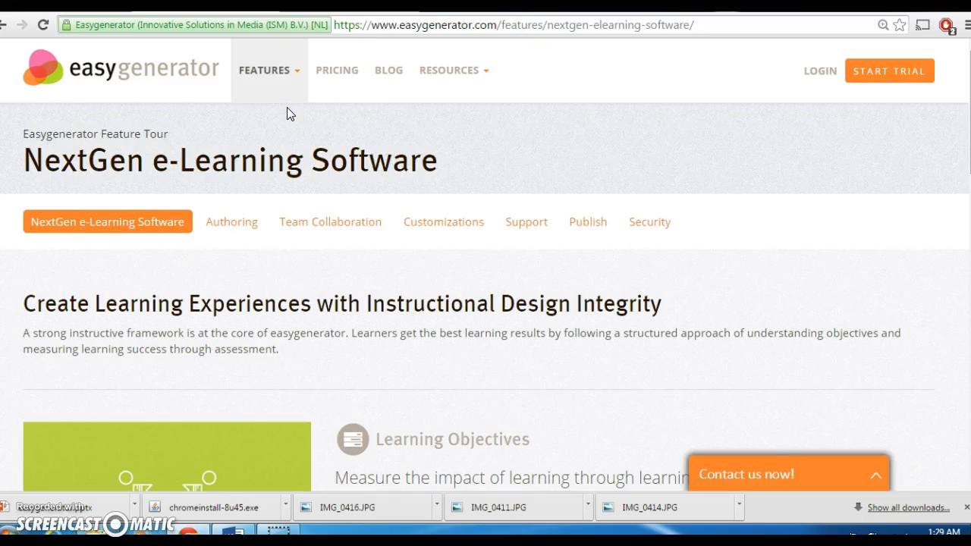
pyautogui.scroll(-1, 287, 113)
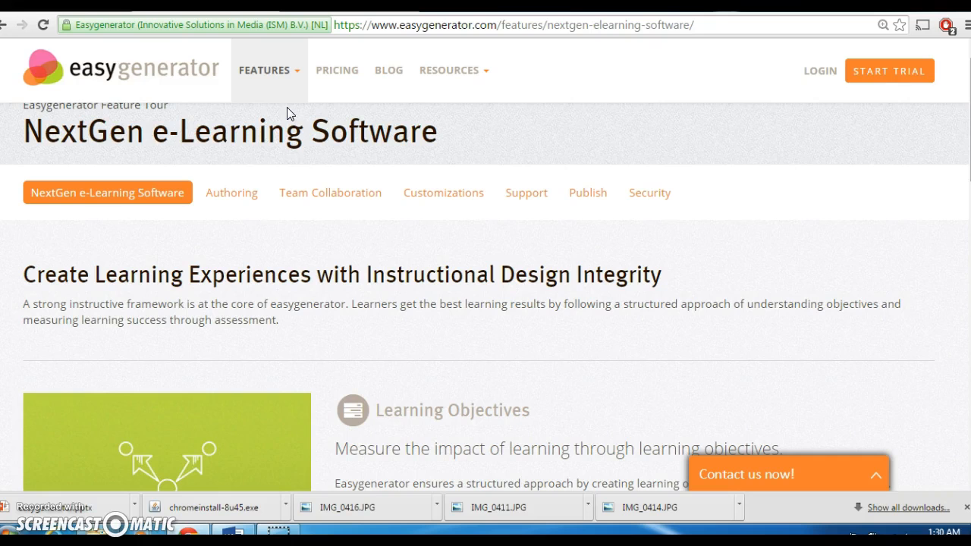
pyautogui.scroll(-3, 287, 108)
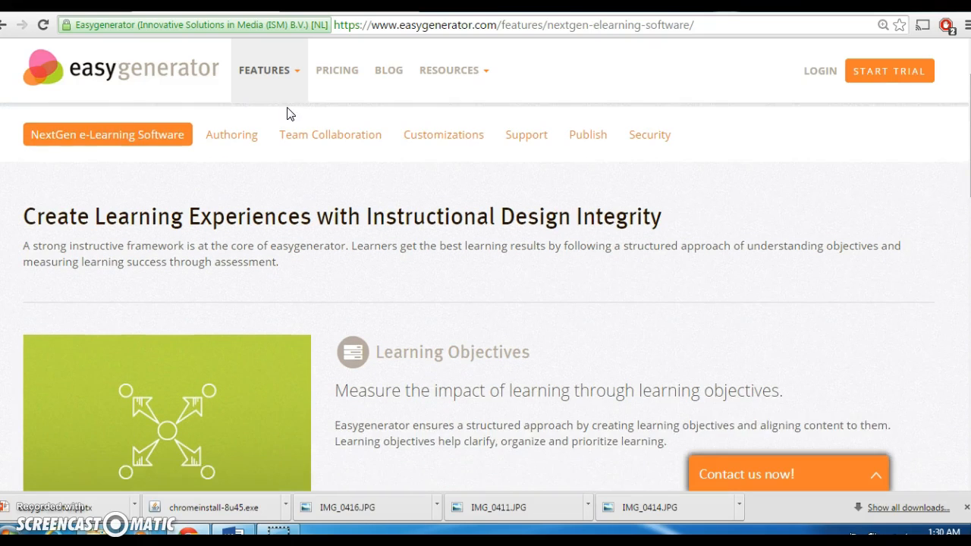
pyautogui.scroll(-2, 289, 114)
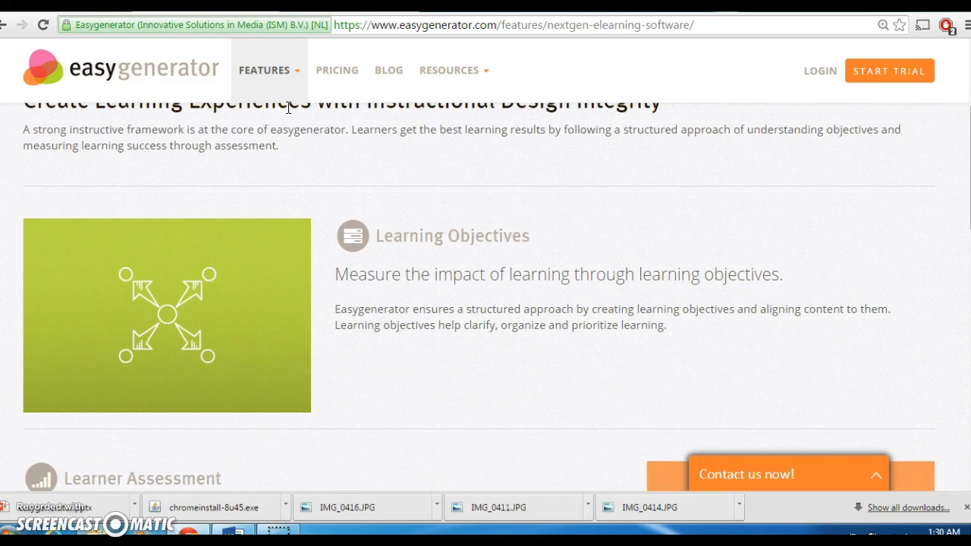
pyautogui.scroll(-1, 288, 108)
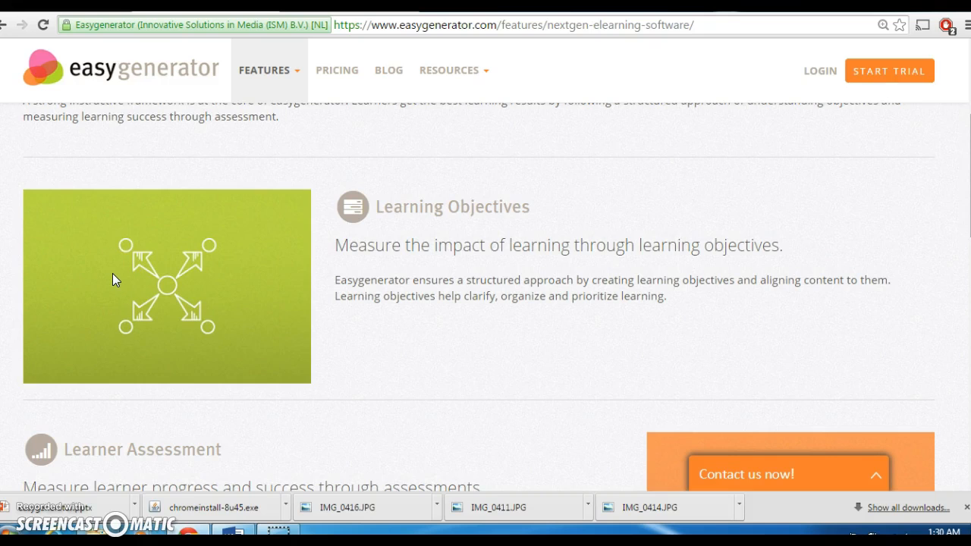
pyautogui.scroll(-3, 112, 274)
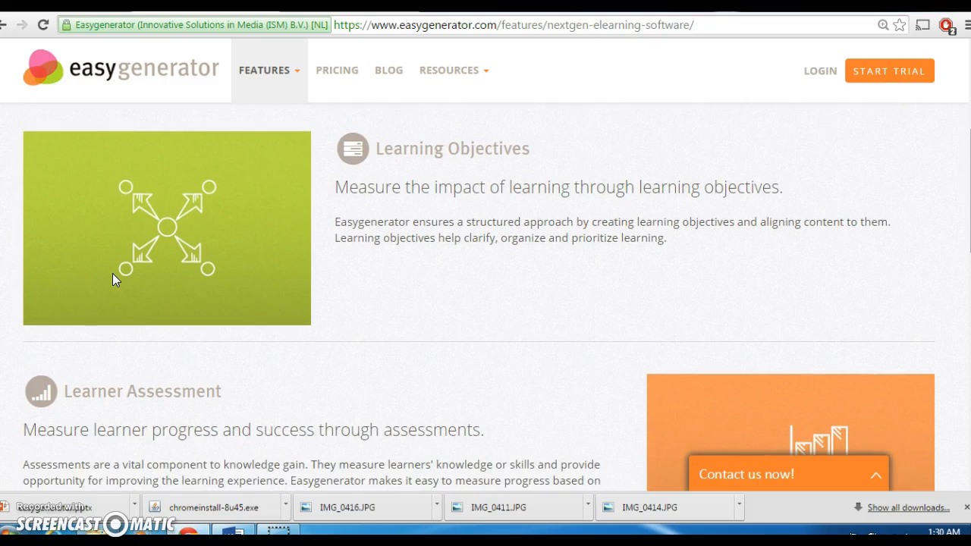
pyautogui.scroll(-4, 112, 280)
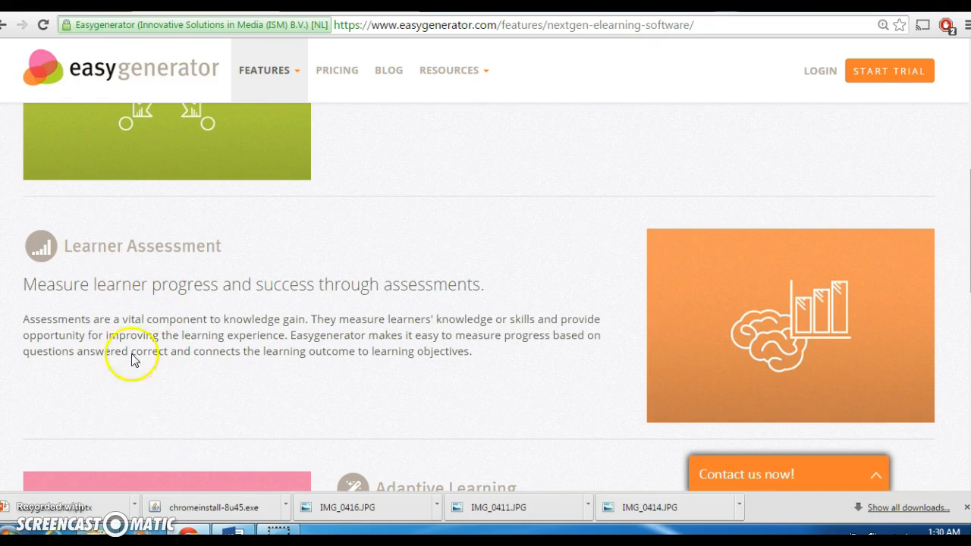
pyautogui.click(276, 365)
pyautogui.scroll(-5, 276, 372)
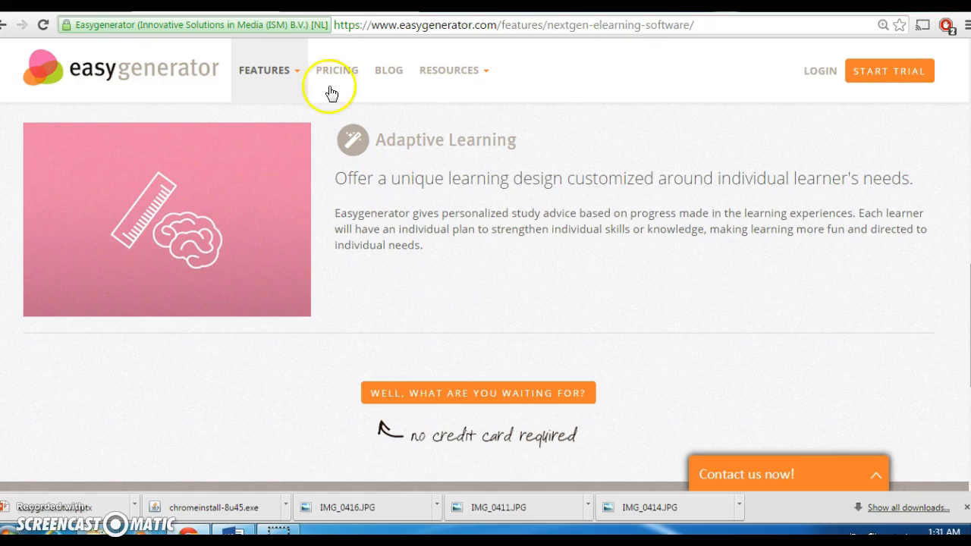
pyautogui.click(299, 76)
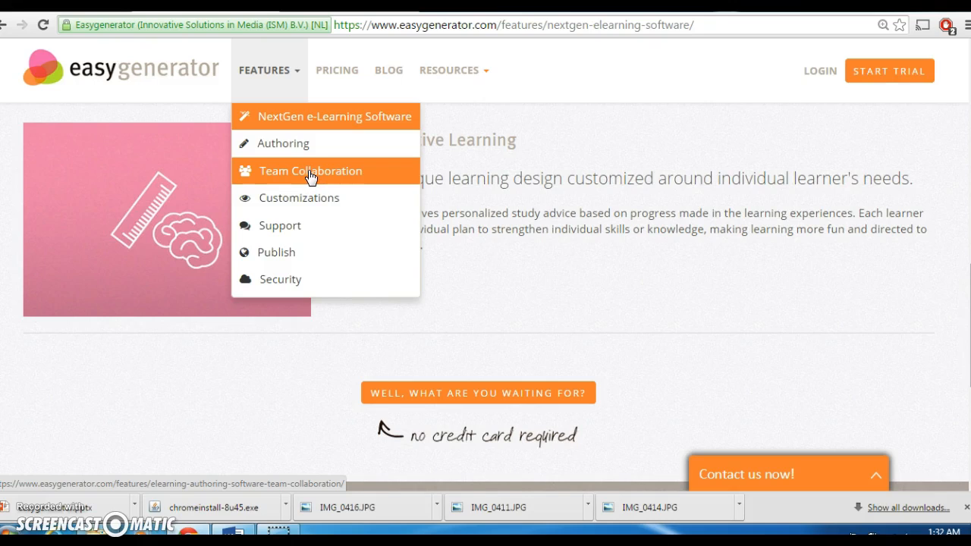
# Go to the Easygenerator blog and scroll through the 2015 Roadmap post
pyautogui.click(394, 77)
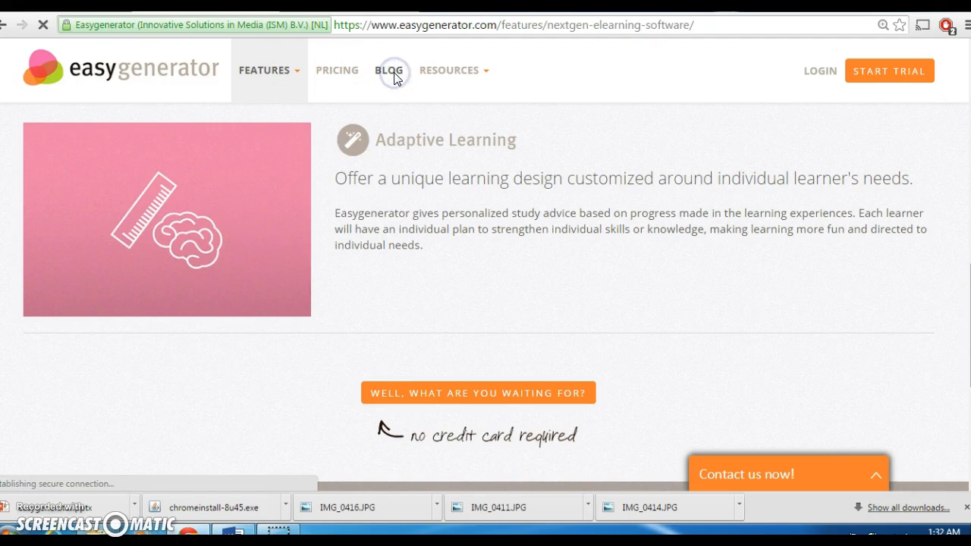
pyautogui.click(390, 77)
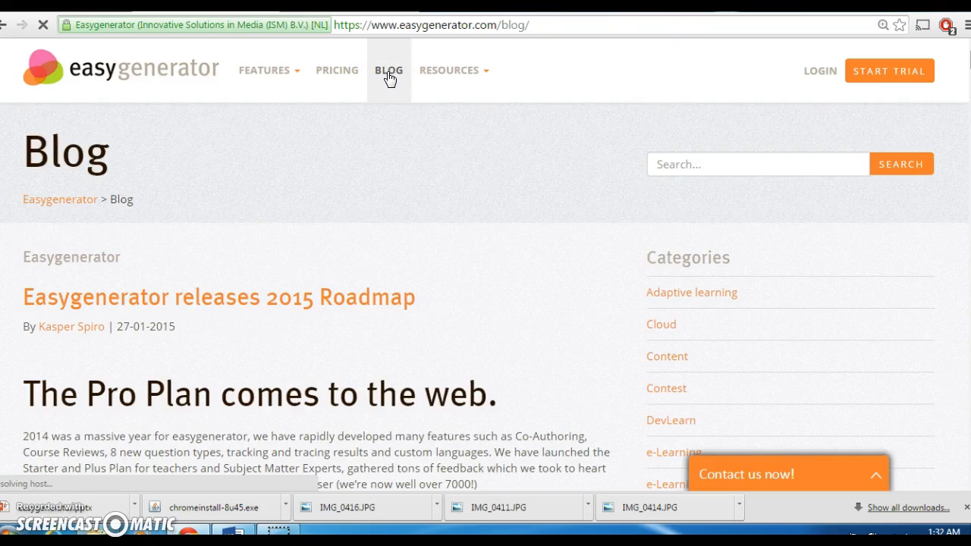
pyautogui.scroll(-4, 390, 79)
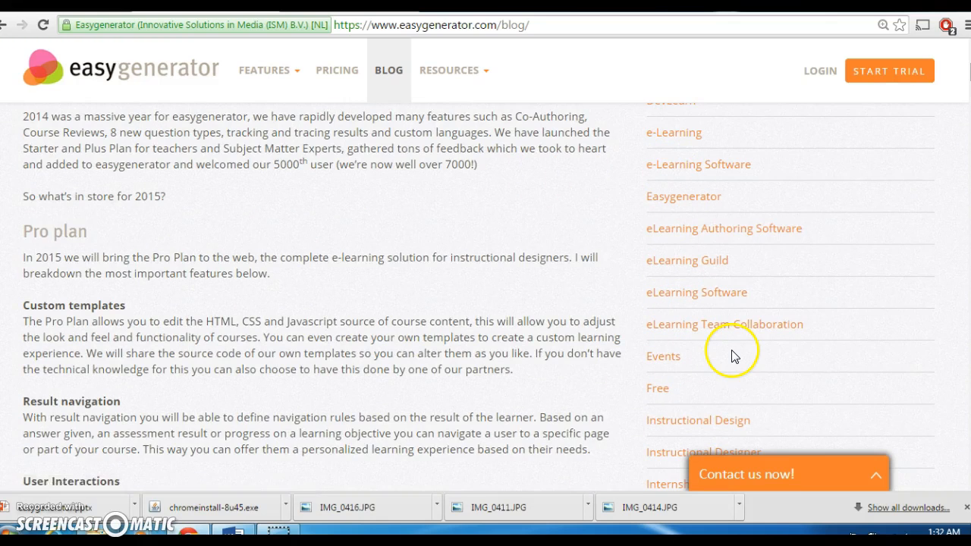
pyautogui.scroll(1, 733, 354)
pyautogui.scroll(4, 733, 356)
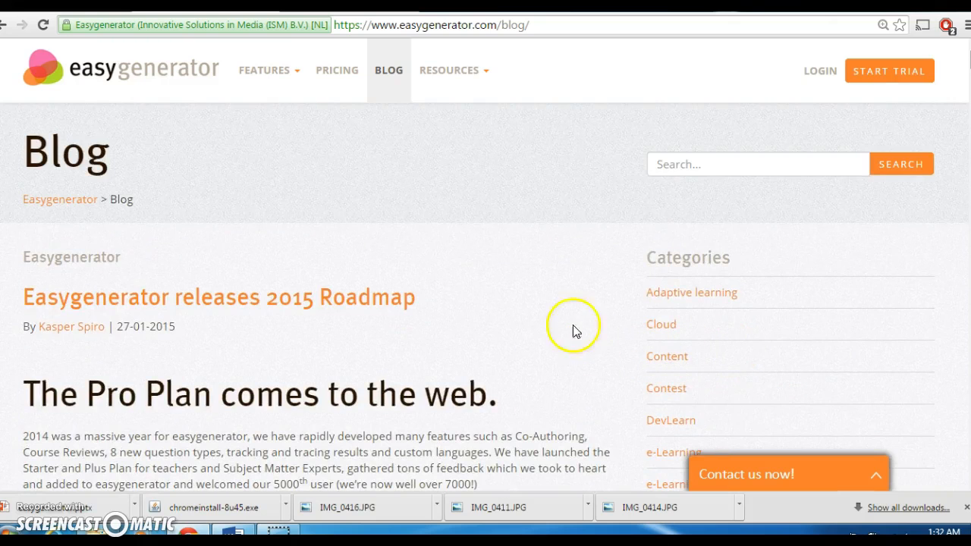
# Show the RESOURCES dropdown list, then close it again
pyautogui.click(480, 72)
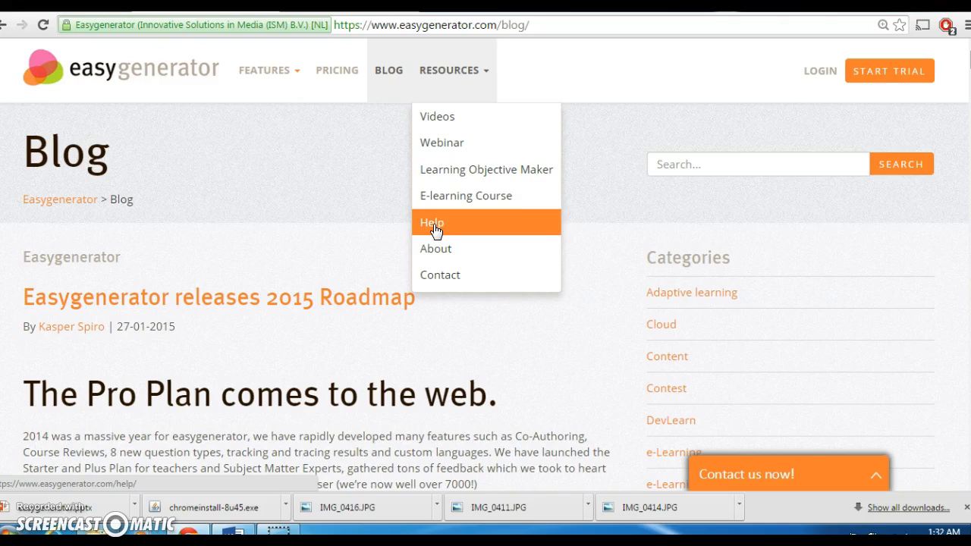
pyautogui.click(484, 75)
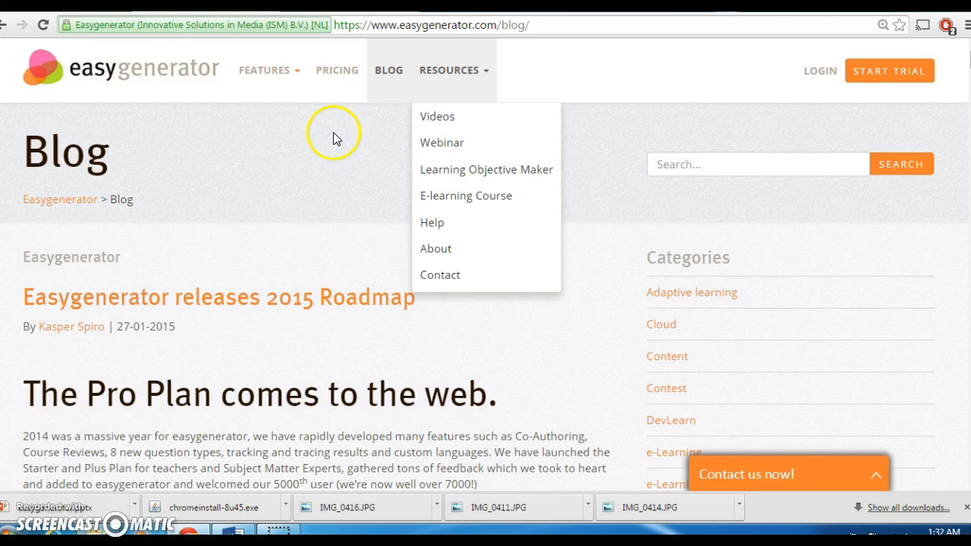
pyautogui.click(486, 74)
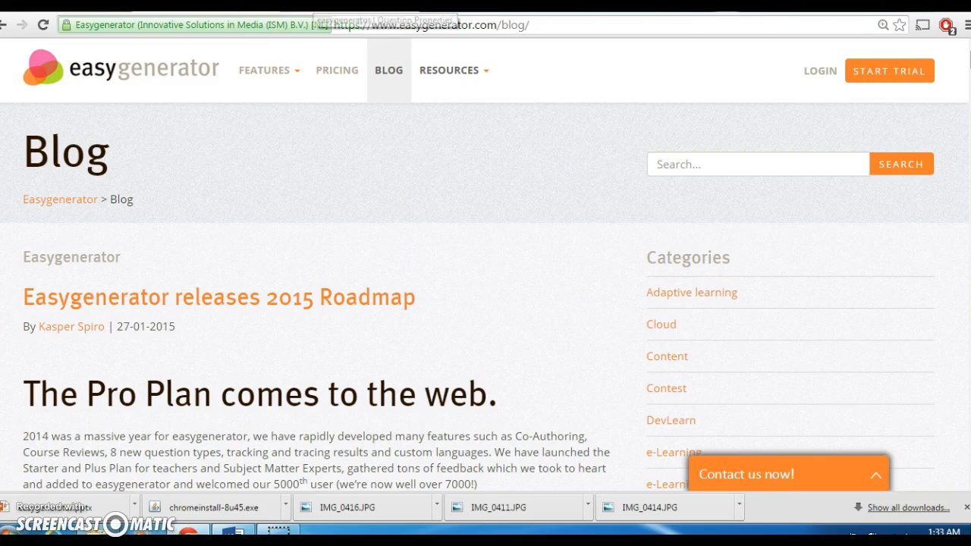
# Switch to the Easygenerator authoring app and view the Courses list with 'How to make iced tea'
pyautogui.click(306, 4)
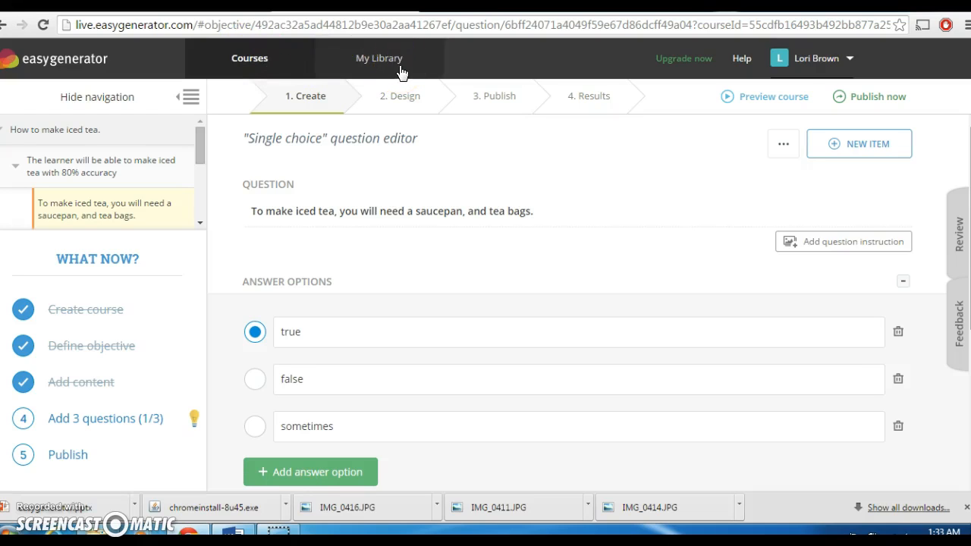
pyautogui.click(250, 60)
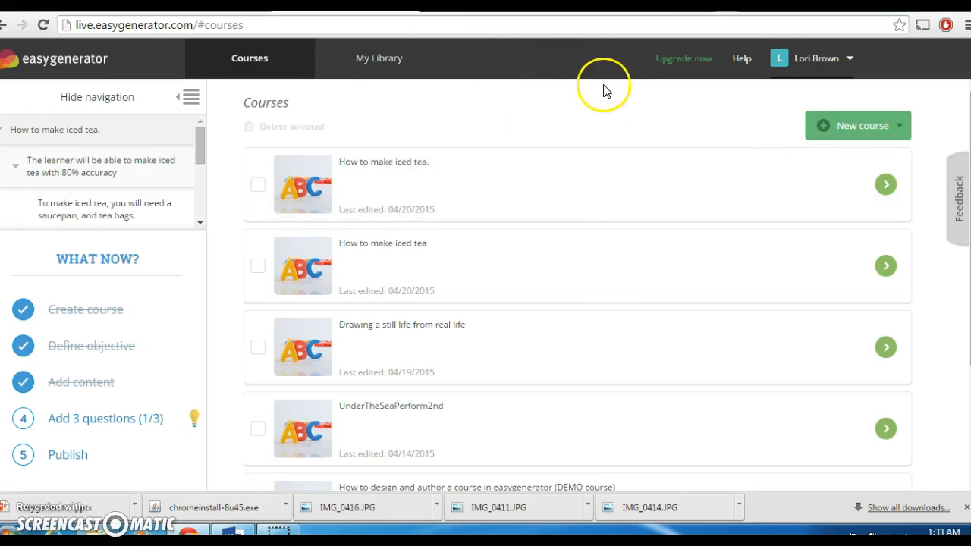
pyautogui.click(374, 64)
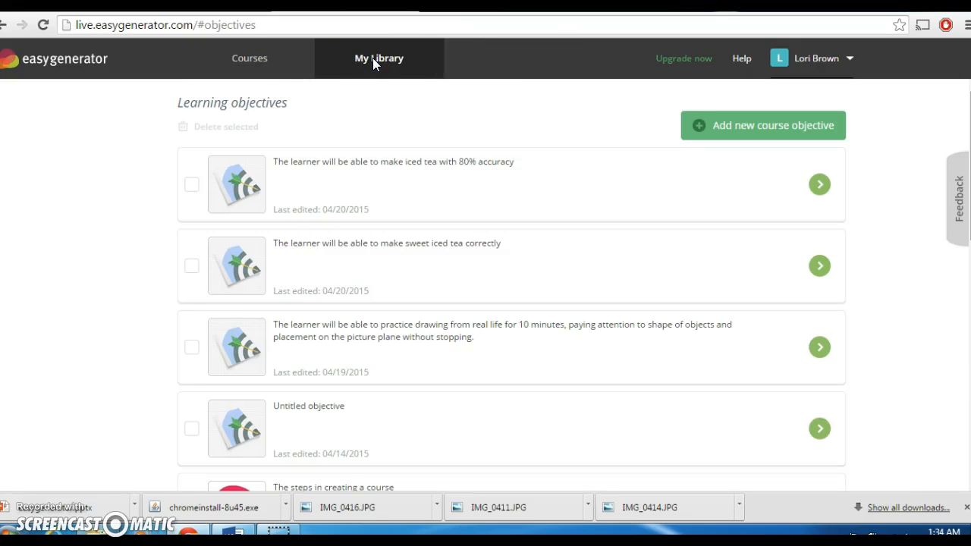
pyautogui.click(278, 64)
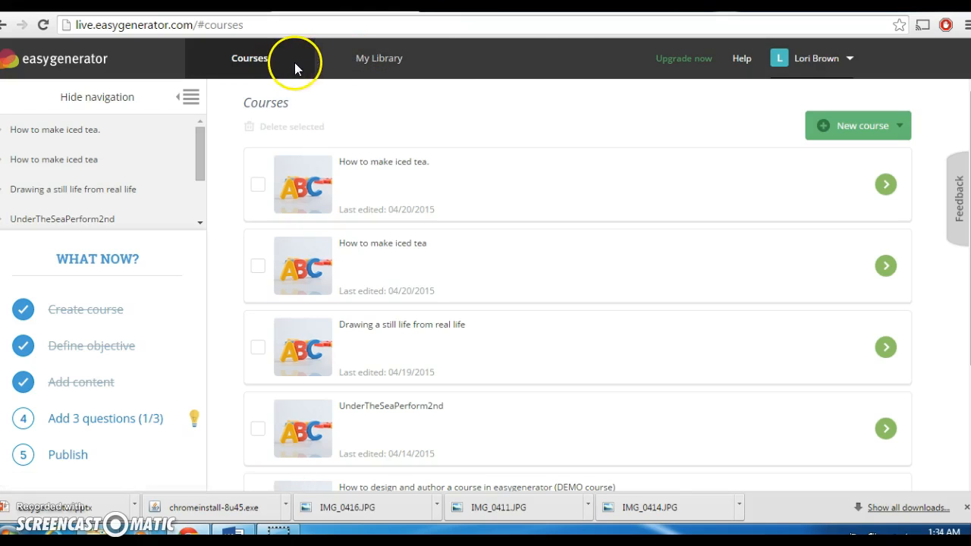
# Create a blank new course from the New course menu
pyautogui.click(872, 136)
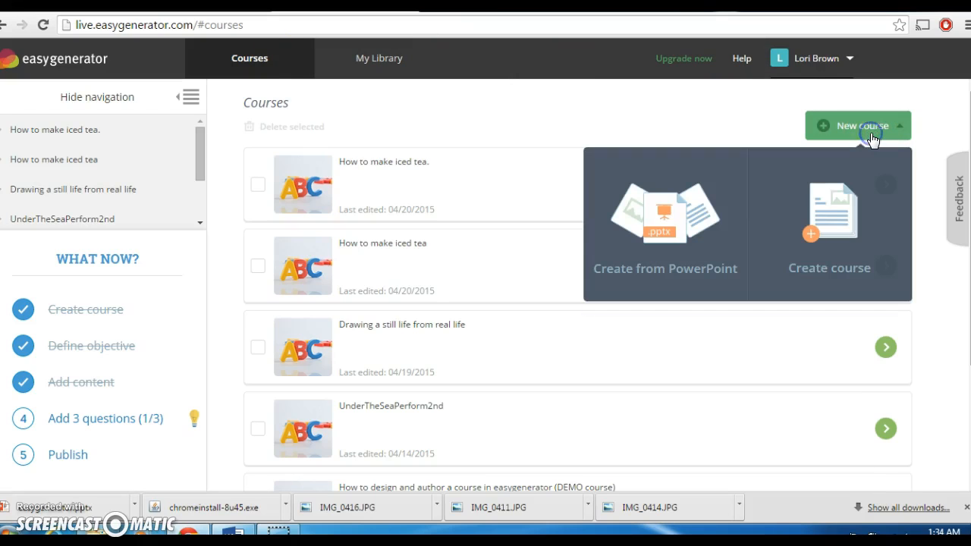
pyautogui.click(661, 232)
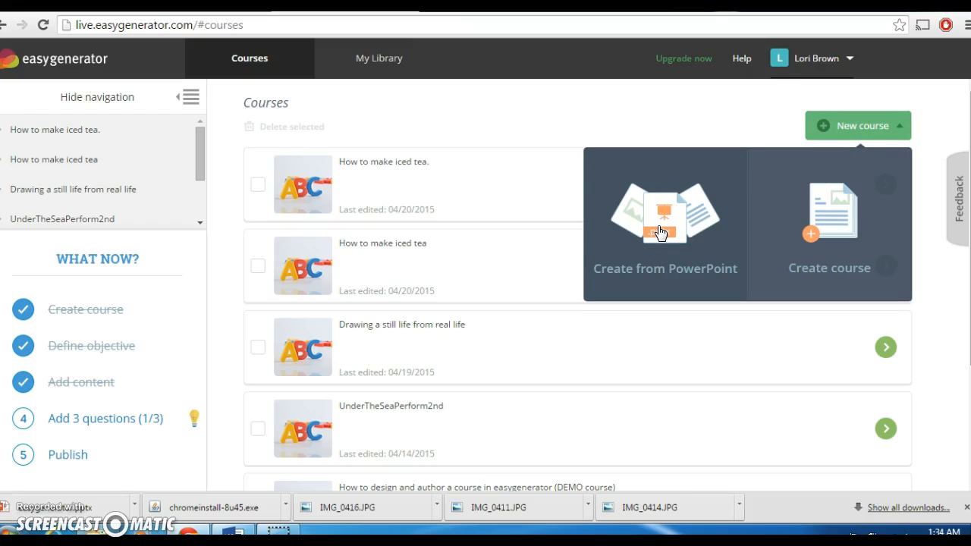
pyautogui.click(840, 230)
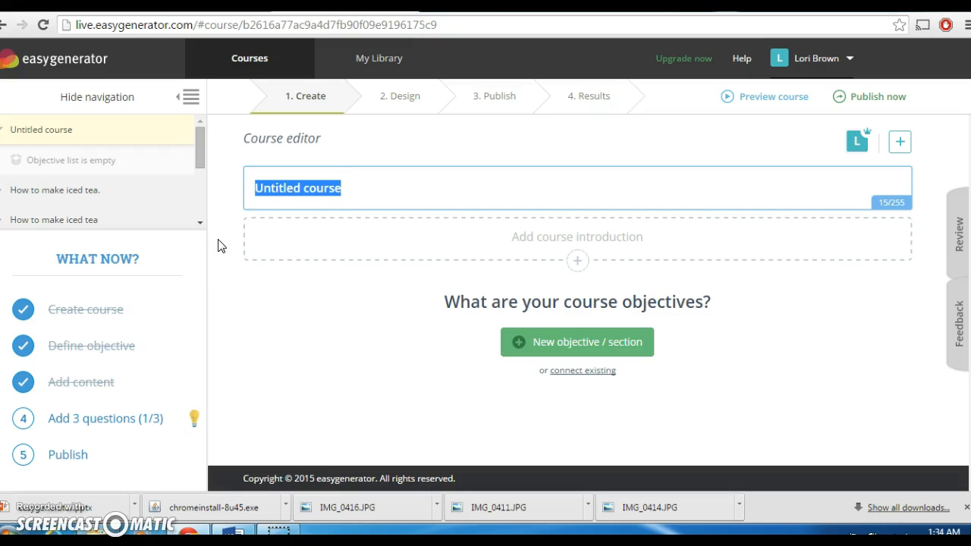
# Replace 'Untitled course' with the course title 'How to make iced tea'
pyautogui.write('How t')
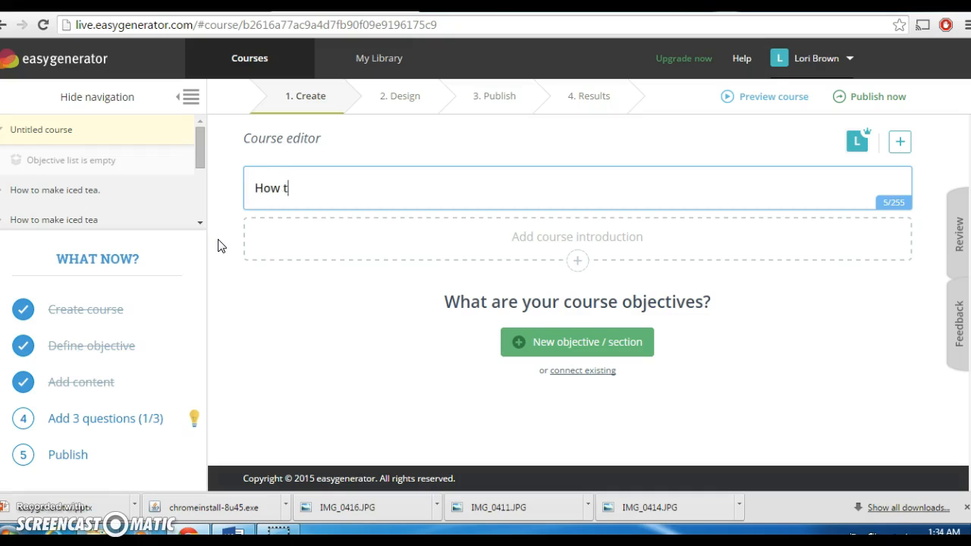
pyautogui.write('o make iced tea')
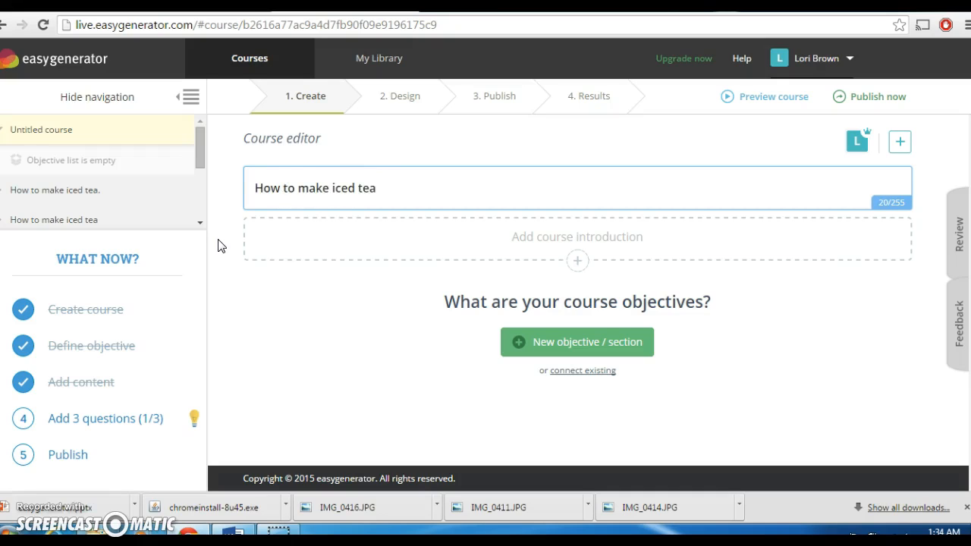
pyautogui.click(319, 256)
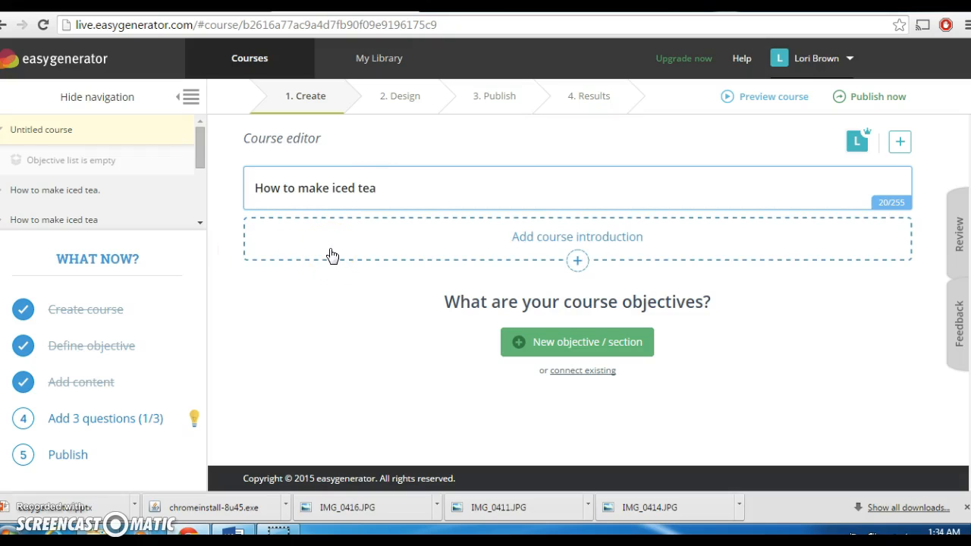
pyautogui.click(538, 203)
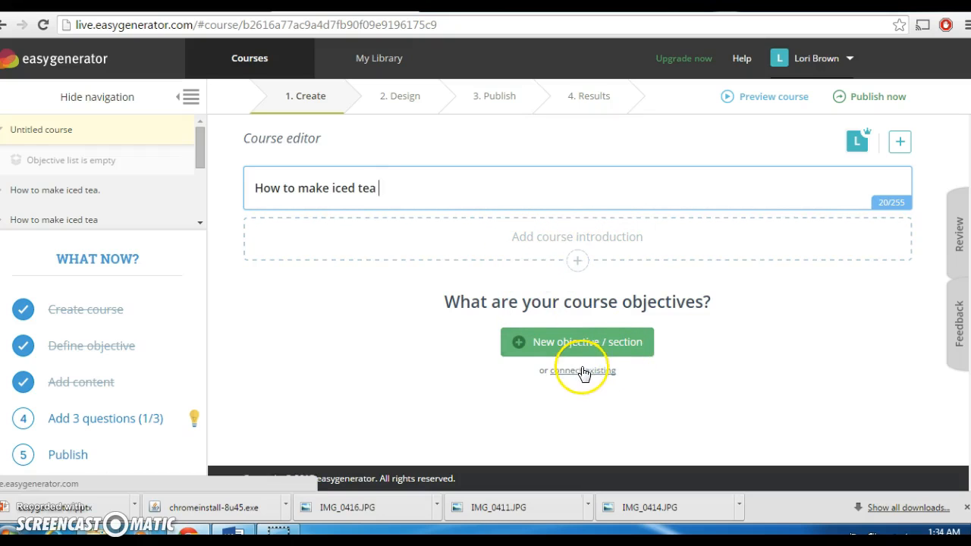
# Add a new objective to the iced tea course
pyautogui.click(556, 343)
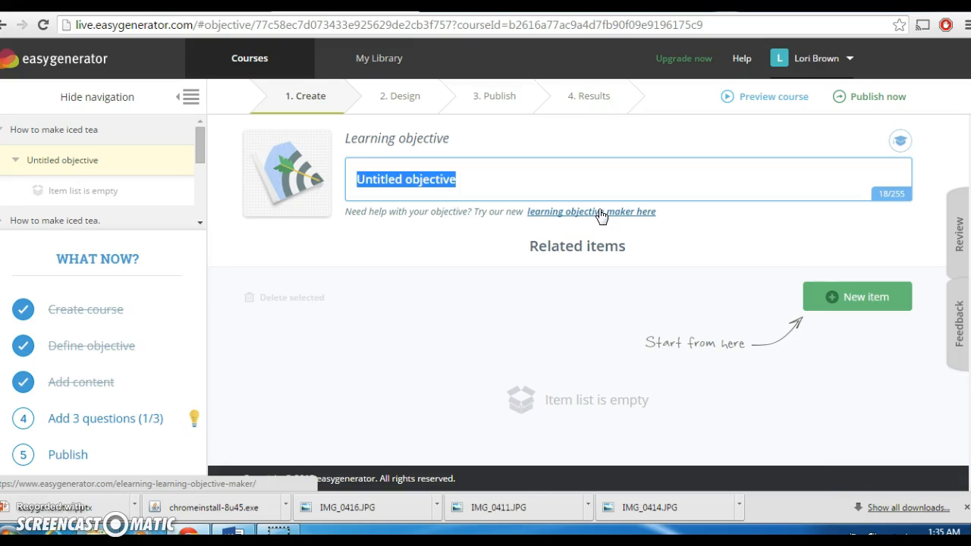
# Start a new objective in the Learning Objective Maker, review its Audience step, then return to the course
pyautogui.click(592, 216)
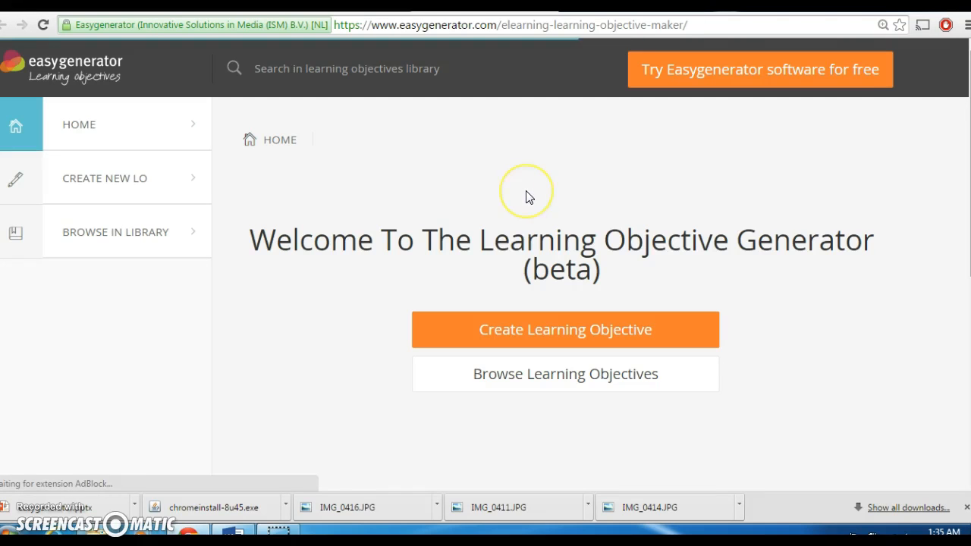
pyautogui.click(523, 339)
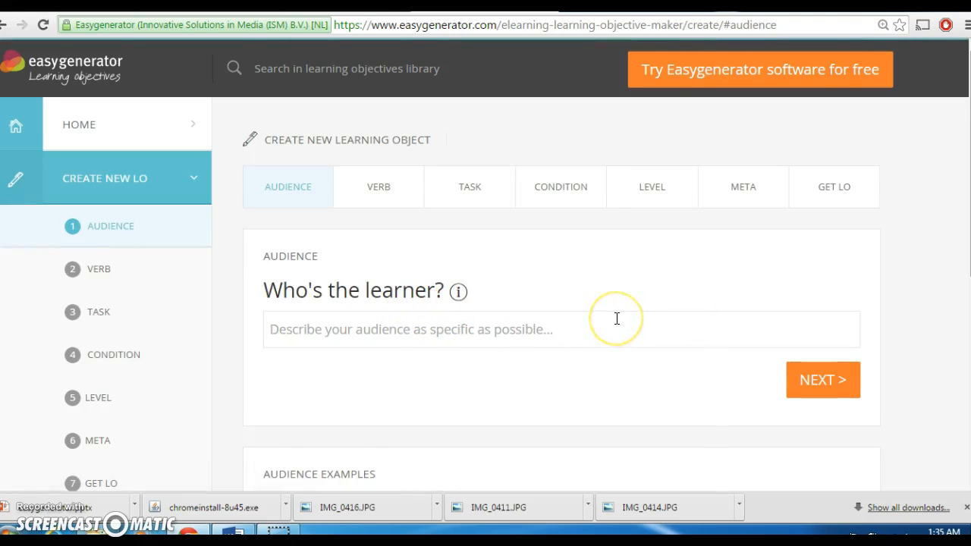
pyautogui.scroll(-1, 617, 319)
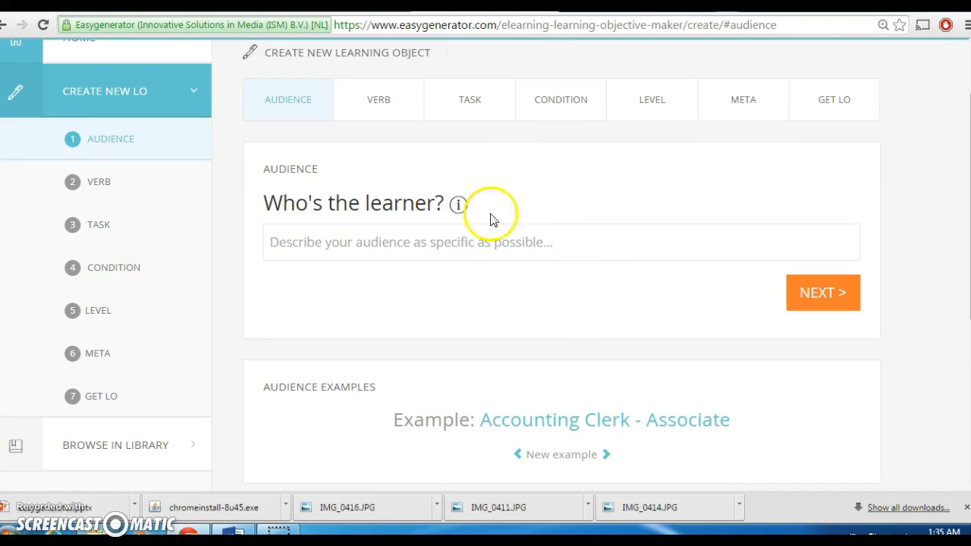
pyautogui.scroll(-2, 606, 341)
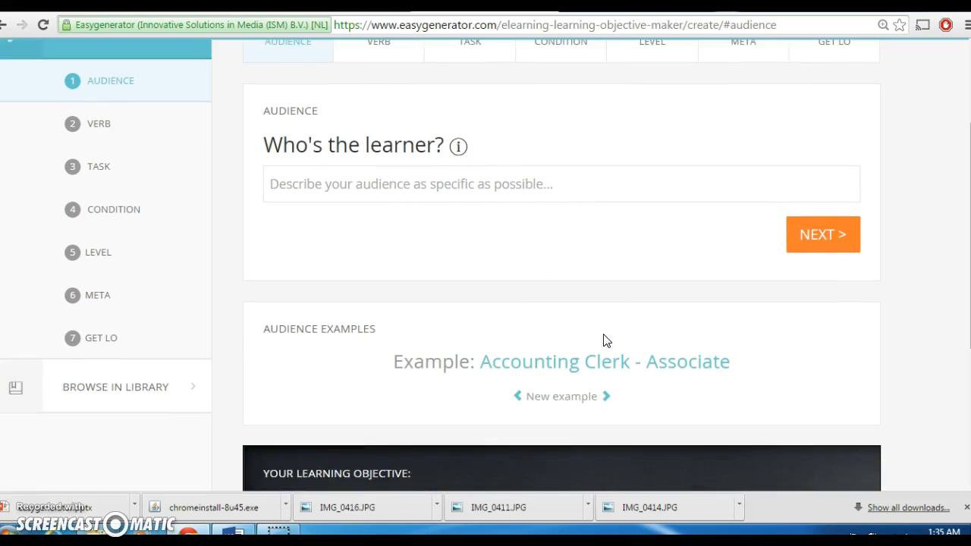
pyautogui.scroll(-2, 605, 341)
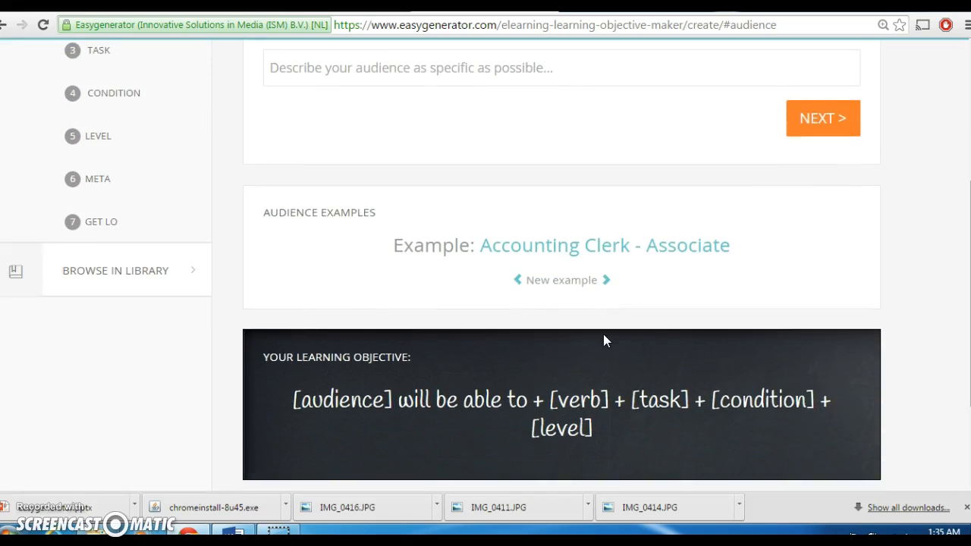
pyautogui.scroll(-1, 605, 334)
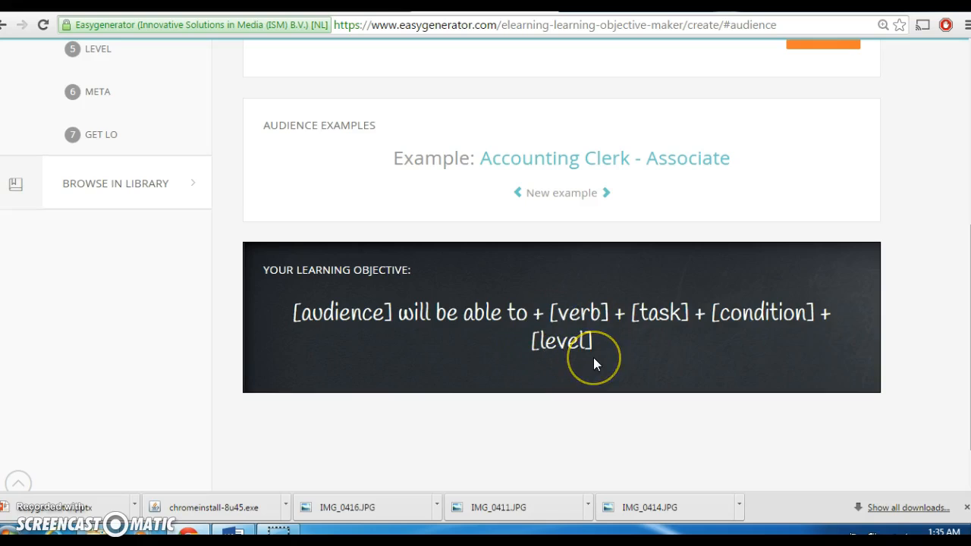
pyautogui.scroll(-2, 594, 358)
pyautogui.scroll(3, 594, 365)
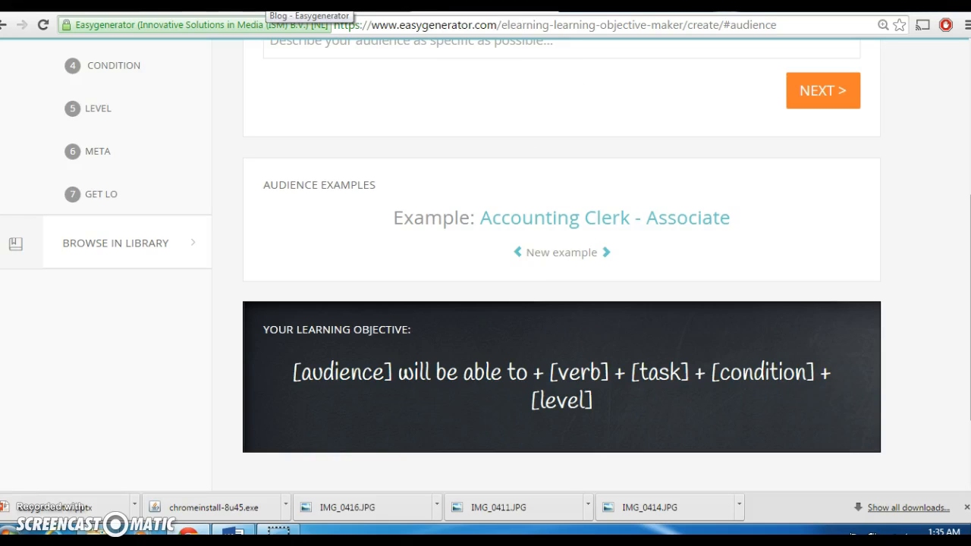
pyautogui.click(341, 6)
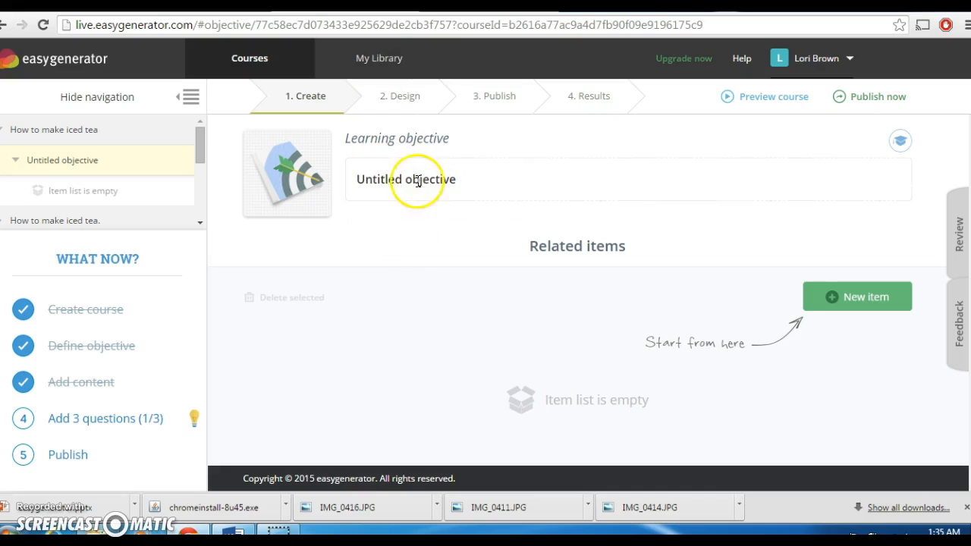
# Rename the objective to 'The learner will make iced tea with 80% accuracy.' and save it
pyautogui.click(395, 181)
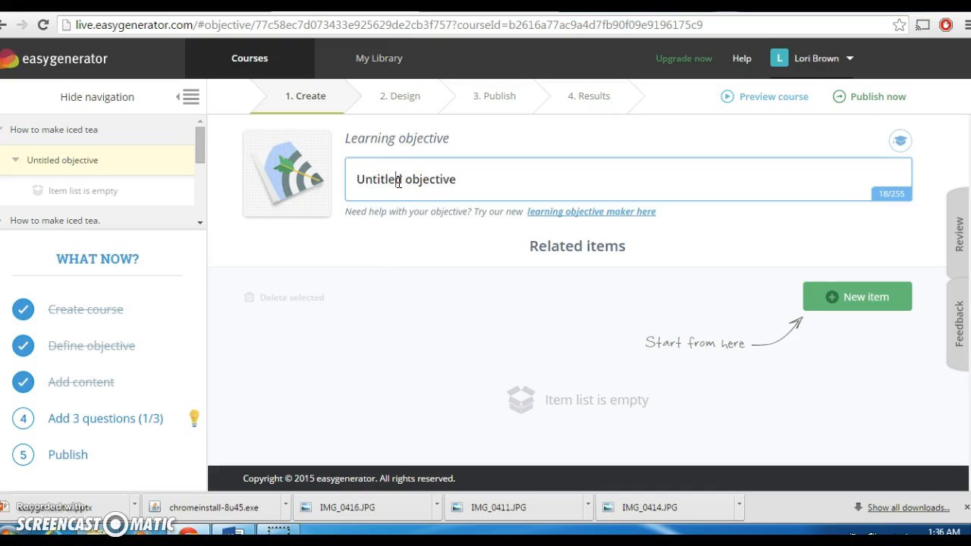
pyautogui.tripleClick(398, 182)
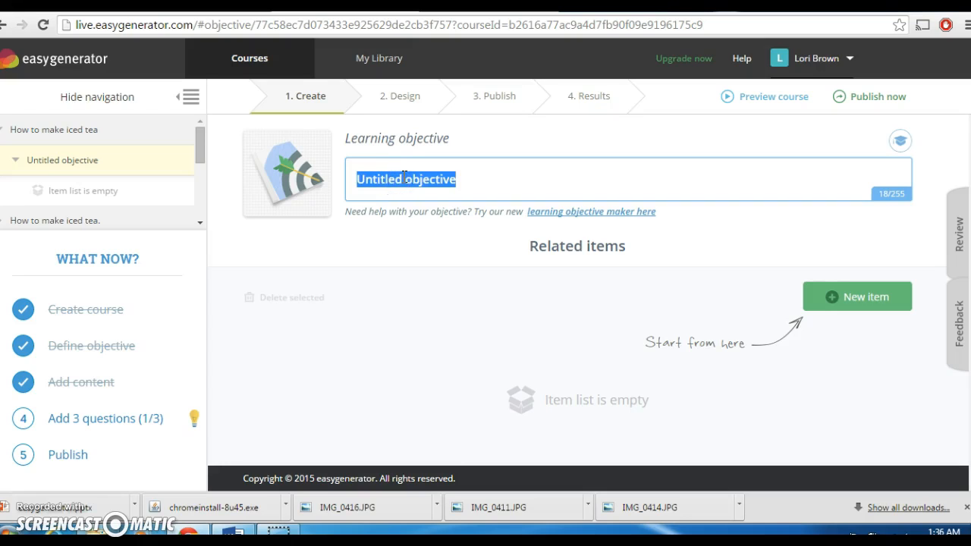
pyautogui.write('The learner will make iced tea with 80% accuracy.')
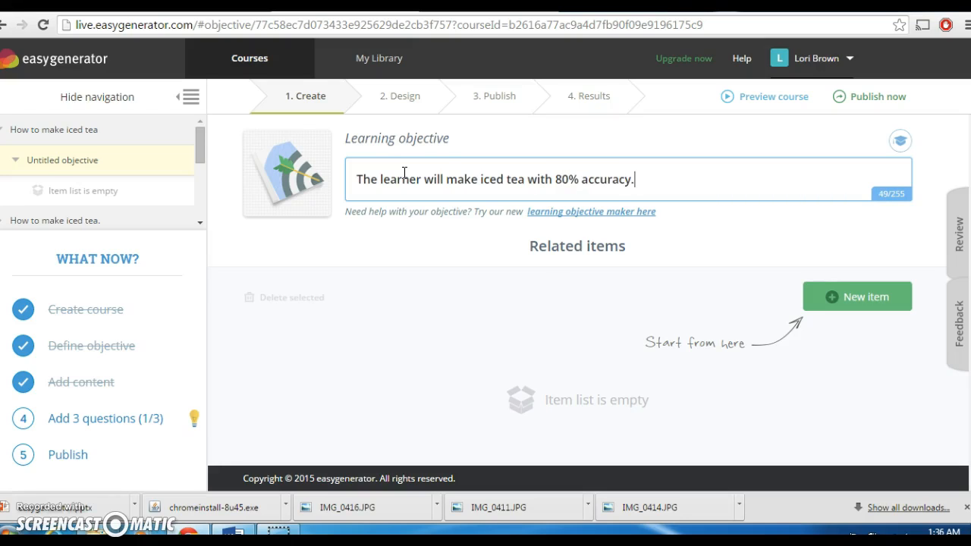
pyautogui.click(476, 325)
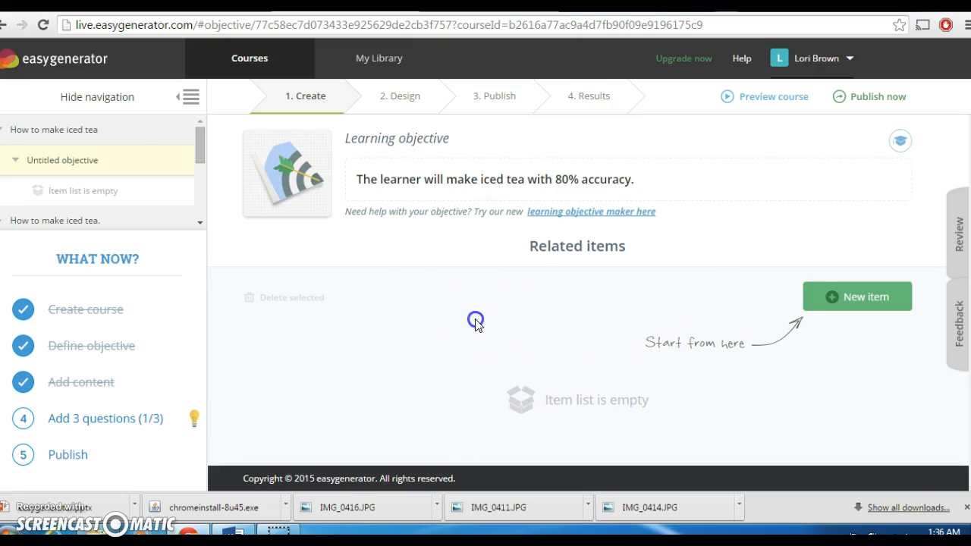
# Add an 'Untitled content' item to the objective and begin adding content to it
pyautogui.click(845, 299)
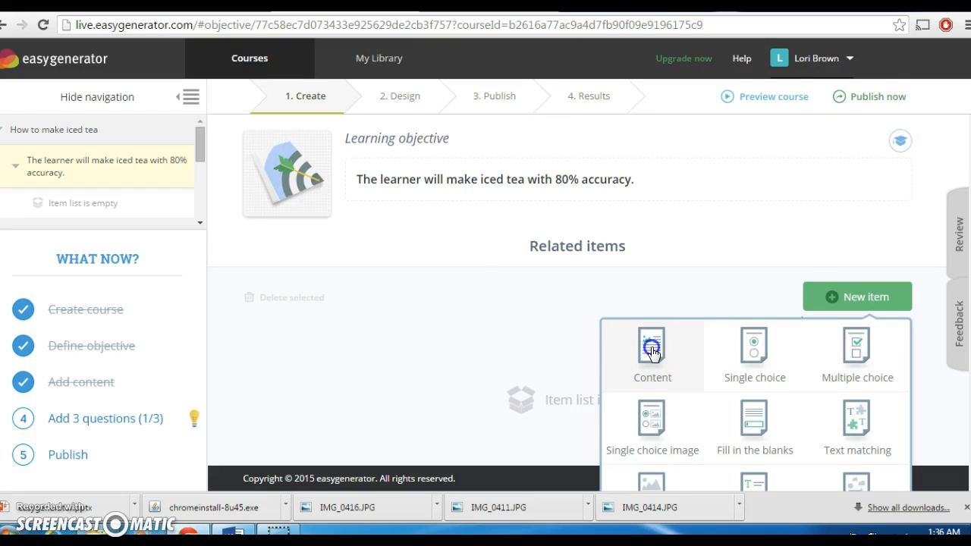
pyautogui.click(651, 351)
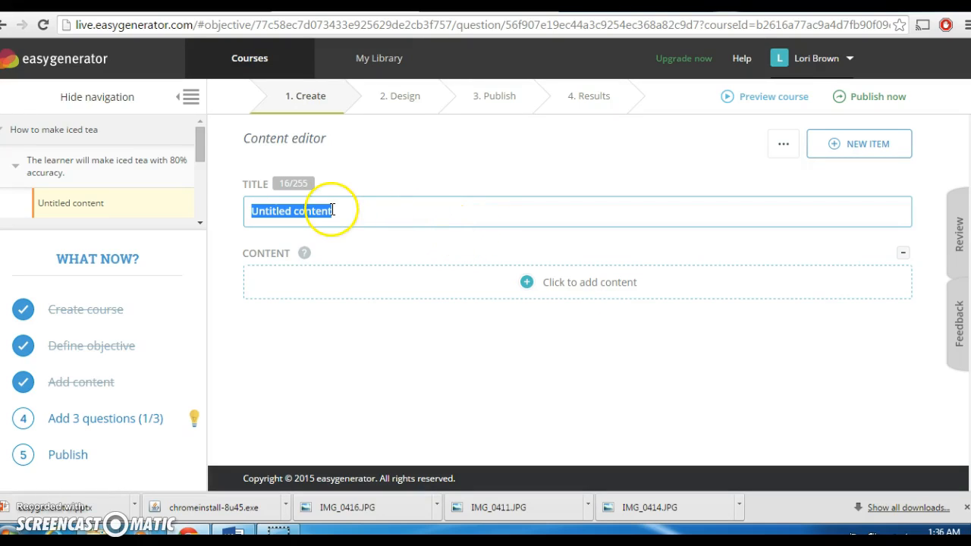
pyautogui.click(601, 286)
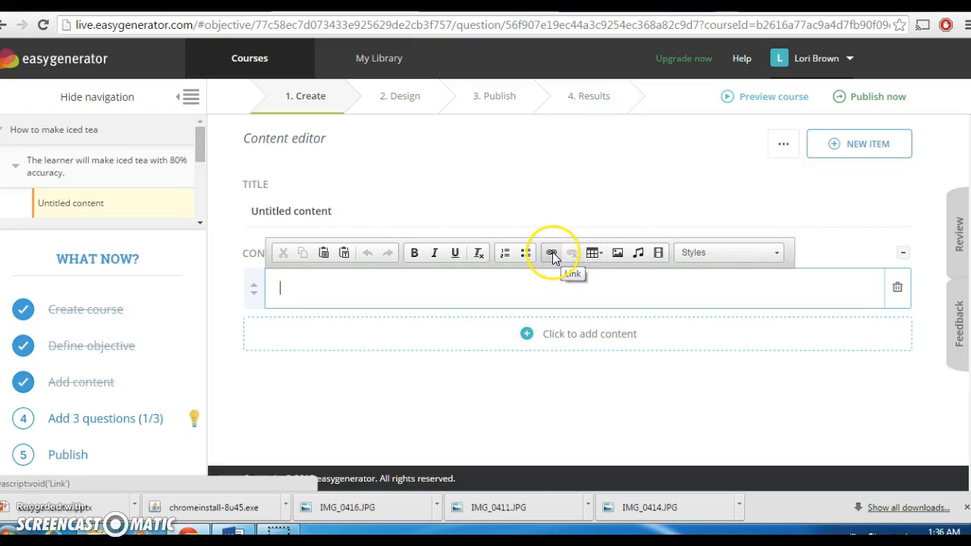
pyautogui.click(641, 255)
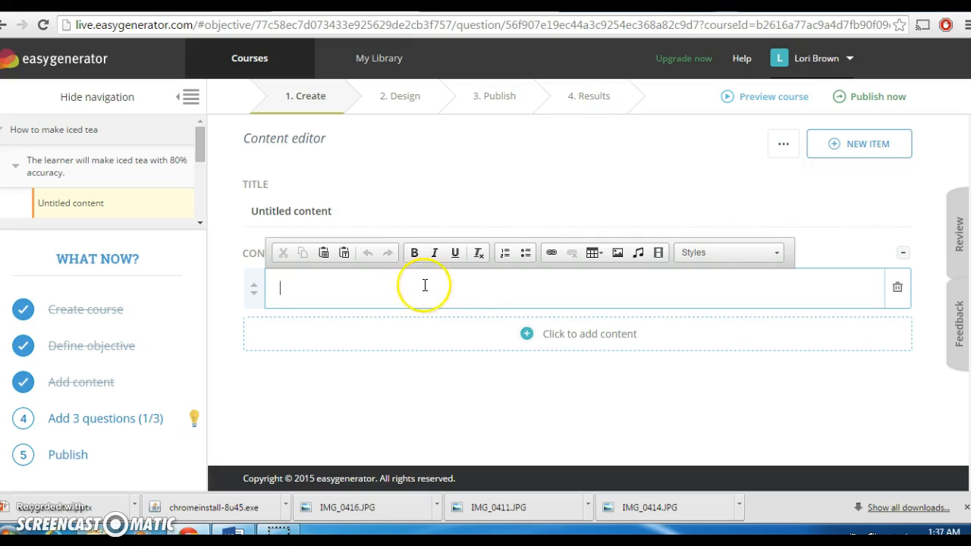
# Discard the empty text blocks, then bring up the list of new item types
pyautogui.click(537, 382)
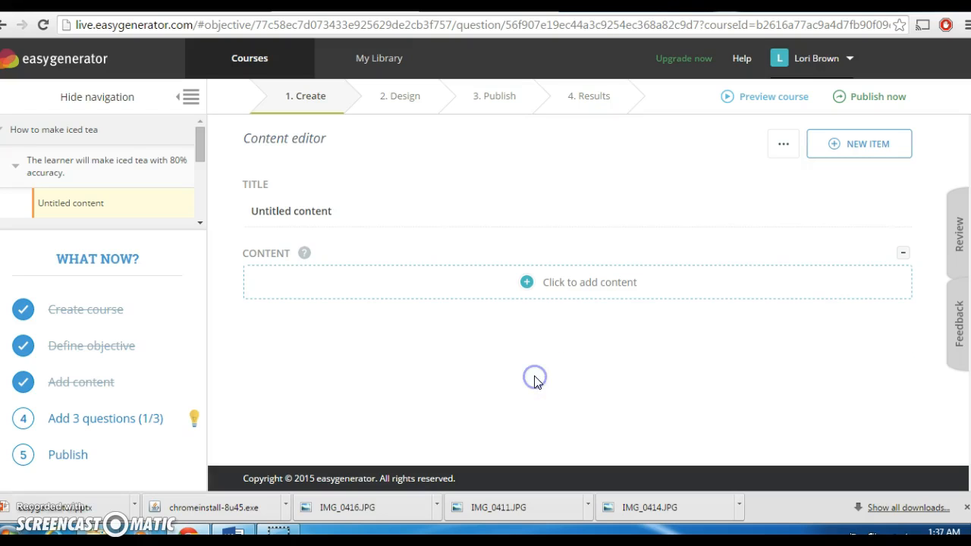
pyautogui.click(574, 292)
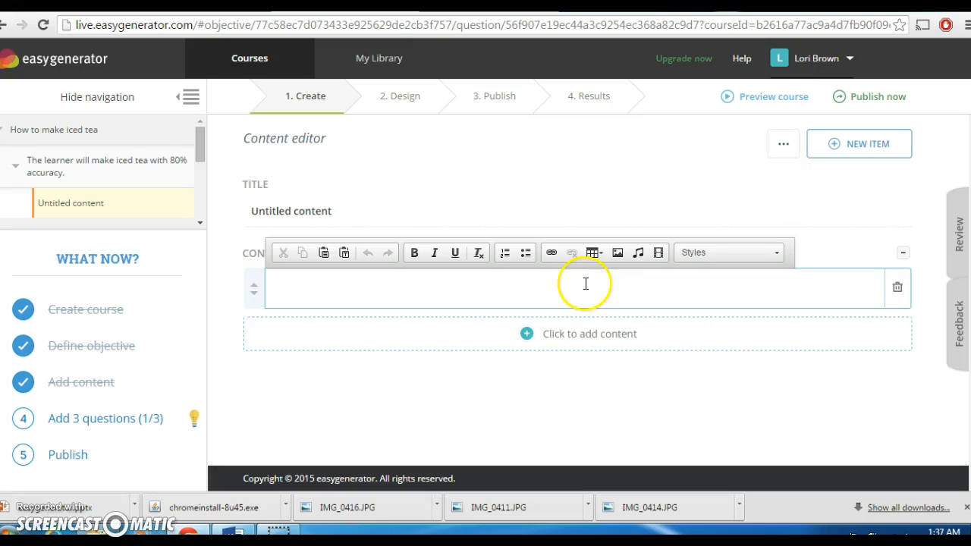
pyautogui.click(563, 388)
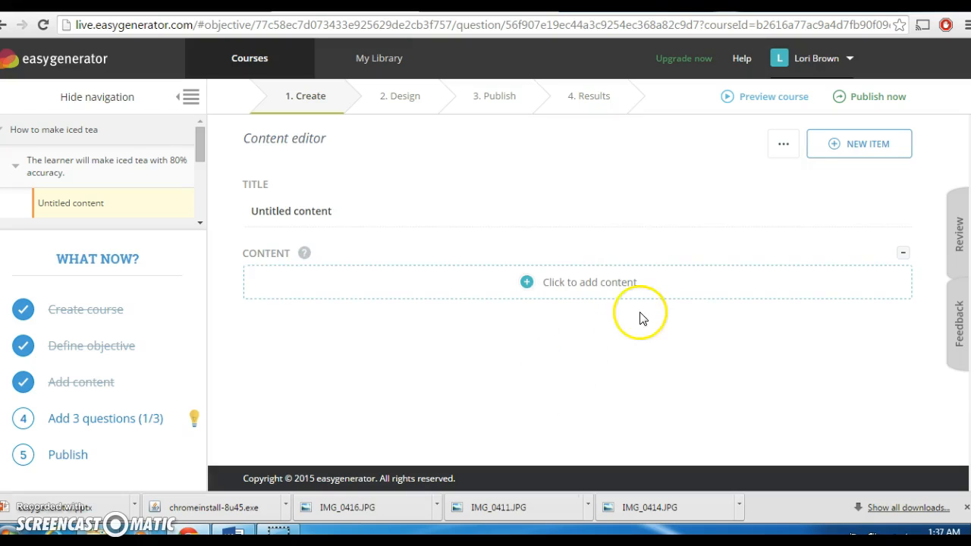
pyautogui.click(862, 151)
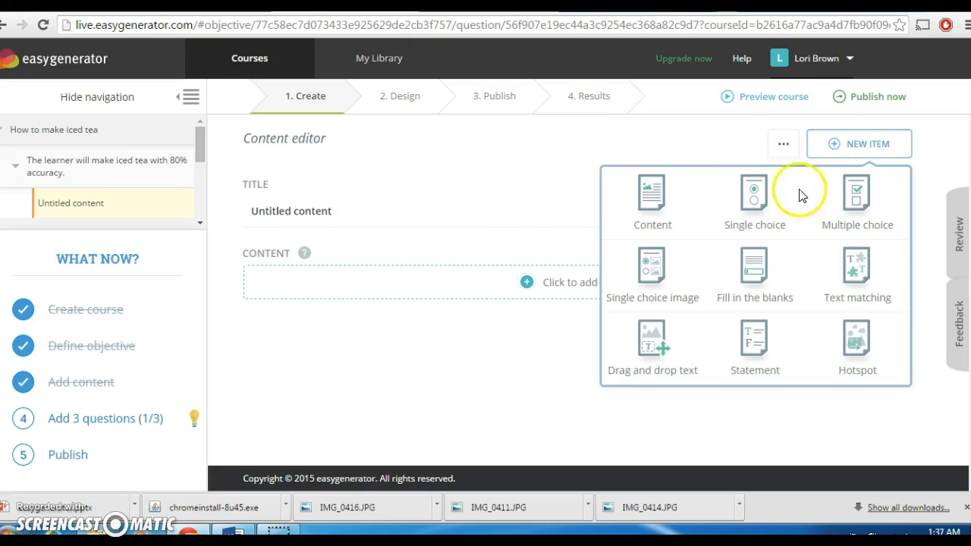
# Add a single choice question whose text reads 'To make iced tea a person needs....'
pyautogui.click(749, 204)
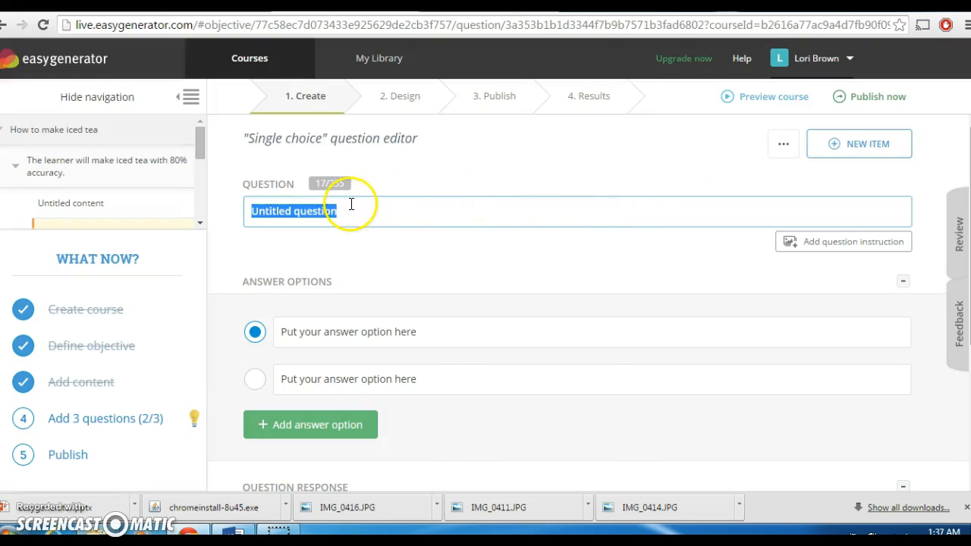
pyautogui.click(316, 210)
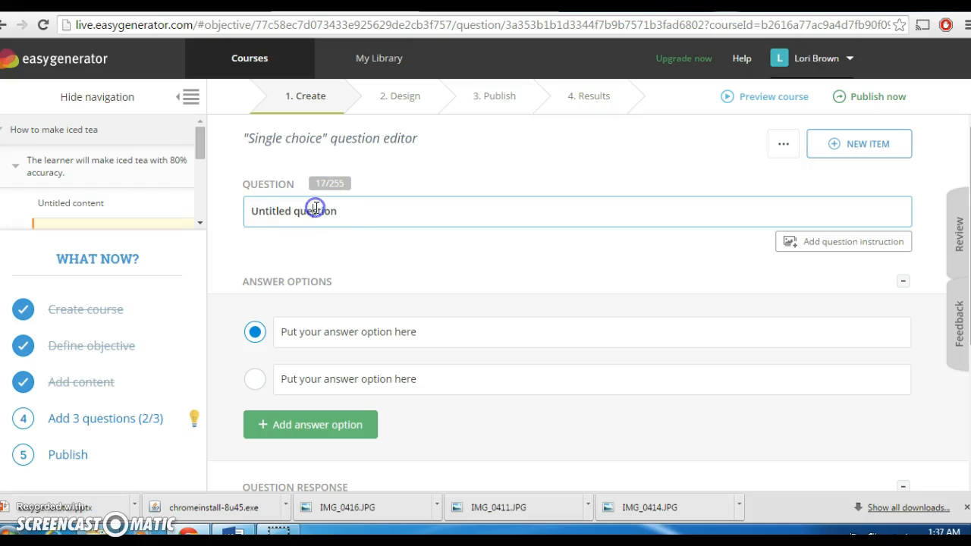
pyautogui.click(301, 215)
pyautogui.tripleClick(300, 214)
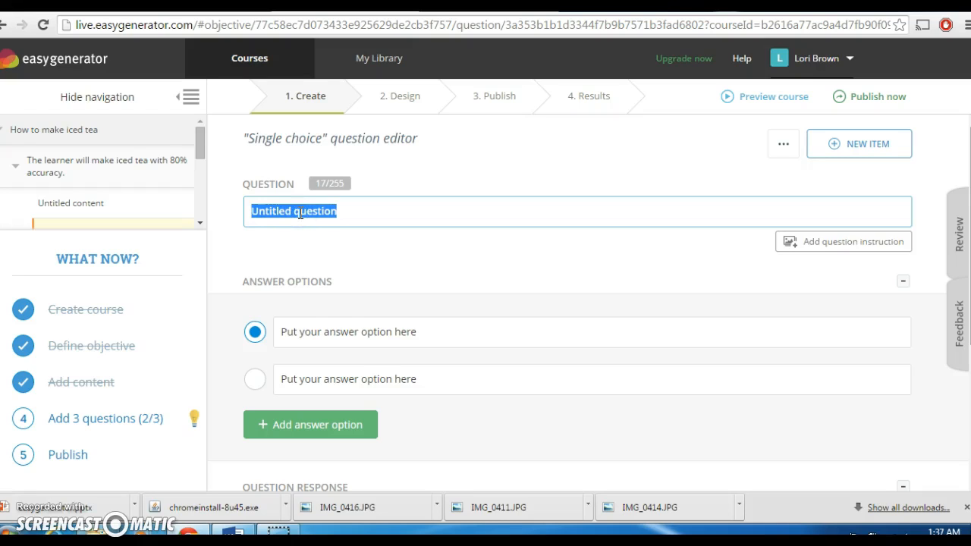
pyautogui.write('To make iced tea a person needs')
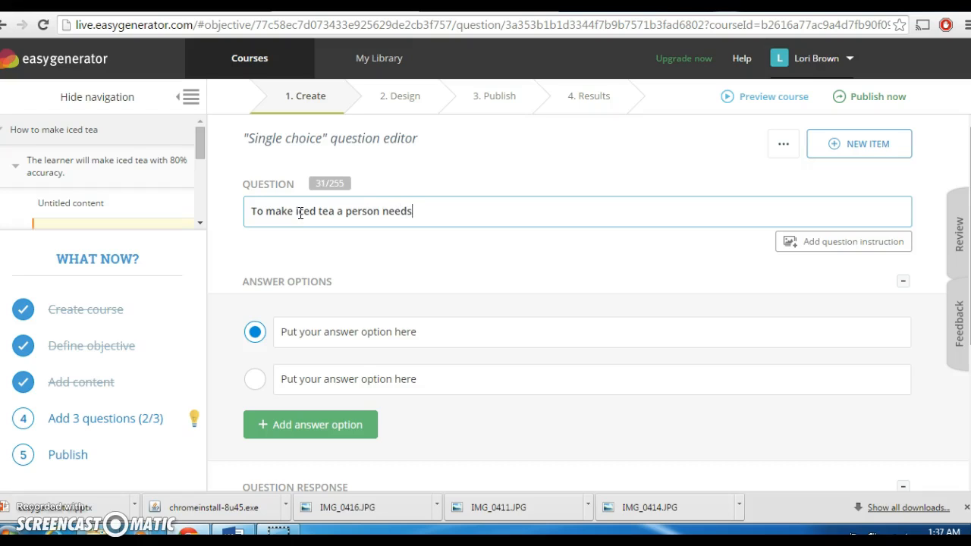
pyautogui.write('....')
pyautogui.click(342, 339)
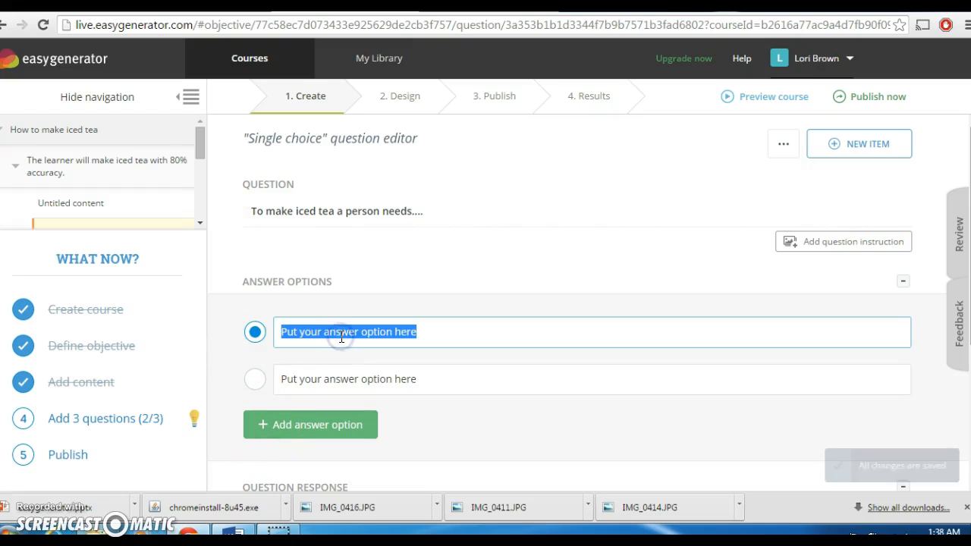
# Fill the two answer options with 'saucepan' and 'water', with saucepan as the correct answer
pyautogui.write('saucepan')
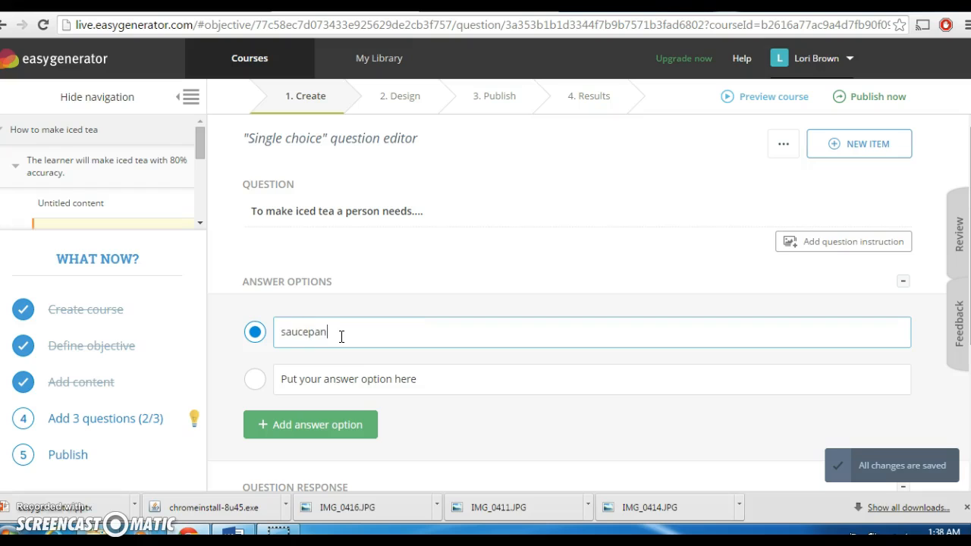
pyautogui.click(351, 381)
pyautogui.write('wa')
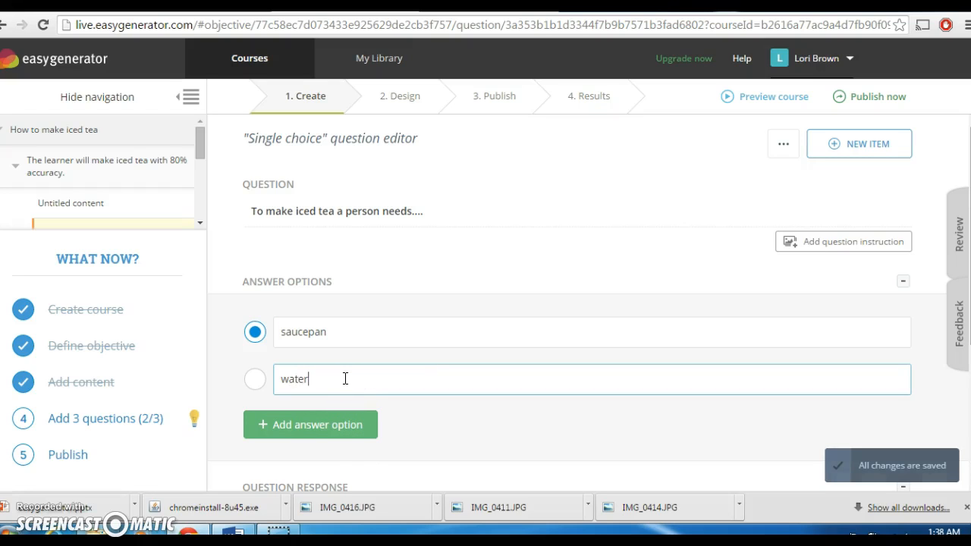
pyautogui.write('ter')
pyautogui.click(598, 404)
pyautogui.scroll(-3, 766, 395)
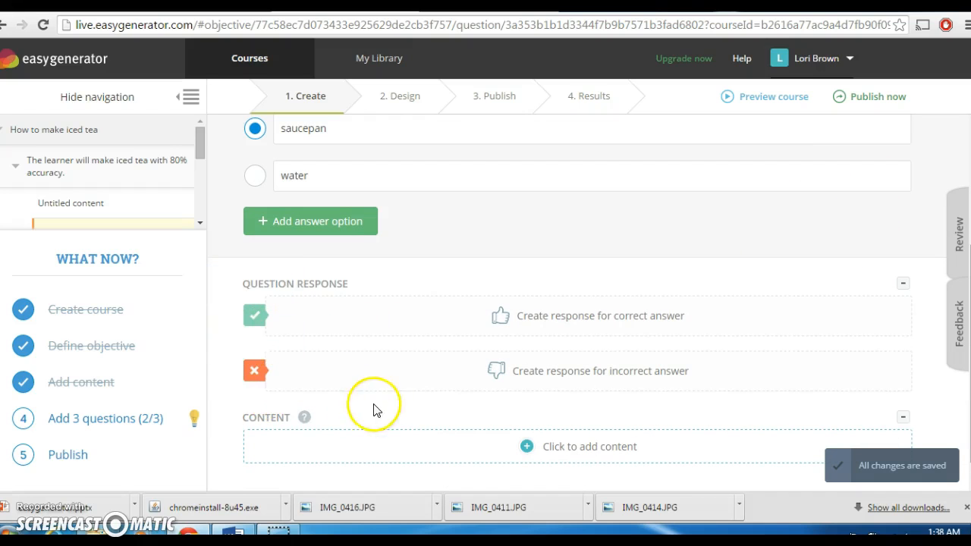
pyautogui.click(746, 215)
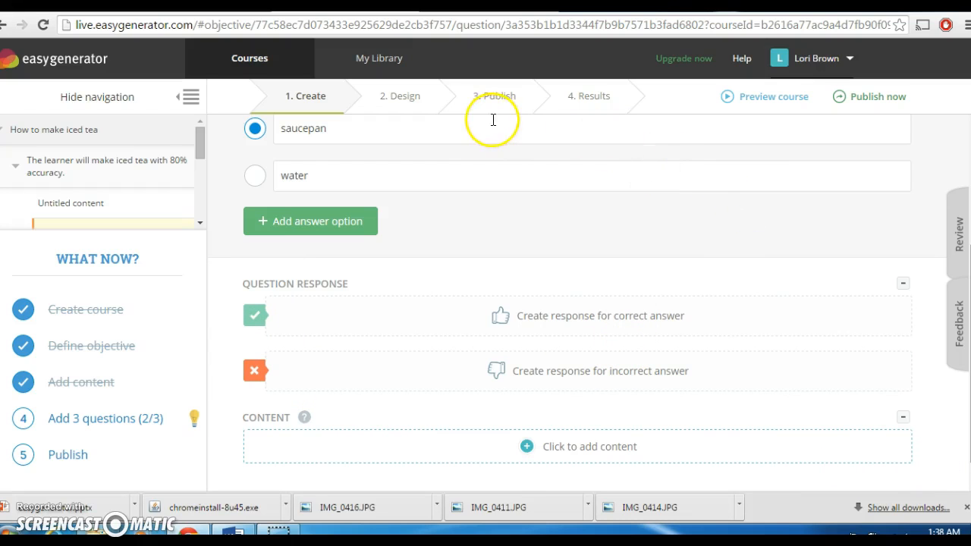
# Preview the Simple course template from the 2. Design step
pyautogui.click(406, 99)
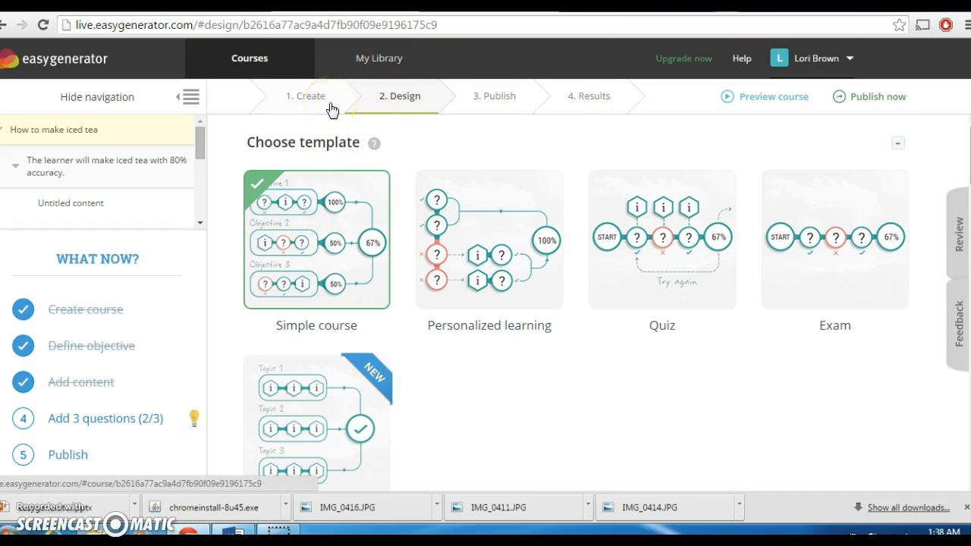
pyautogui.moveTo(364, 217)
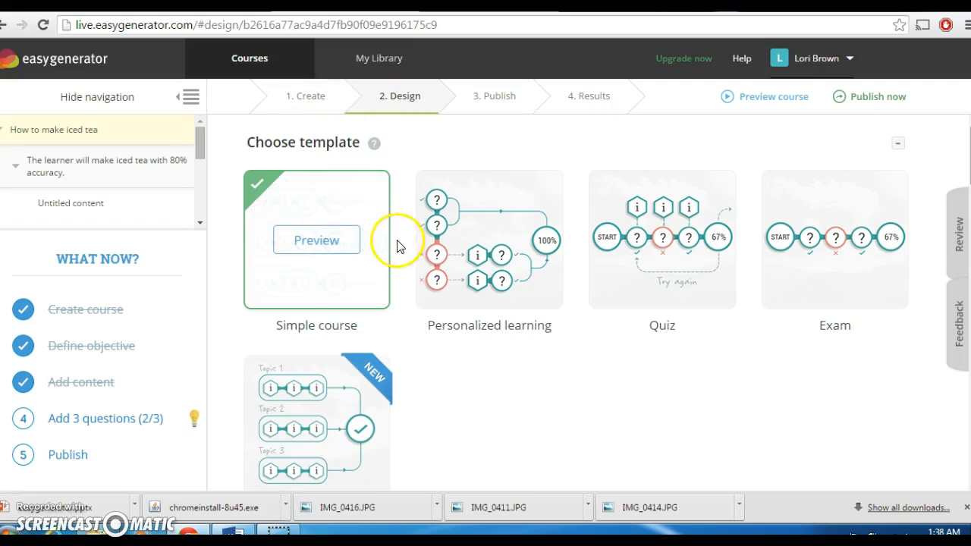
pyautogui.click(323, 226)
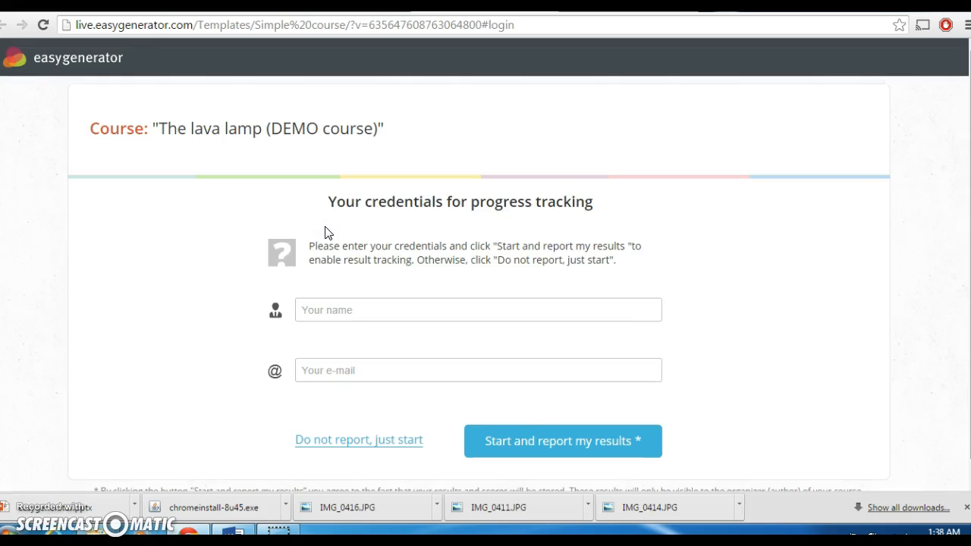
pyautogui.click(361, 449)
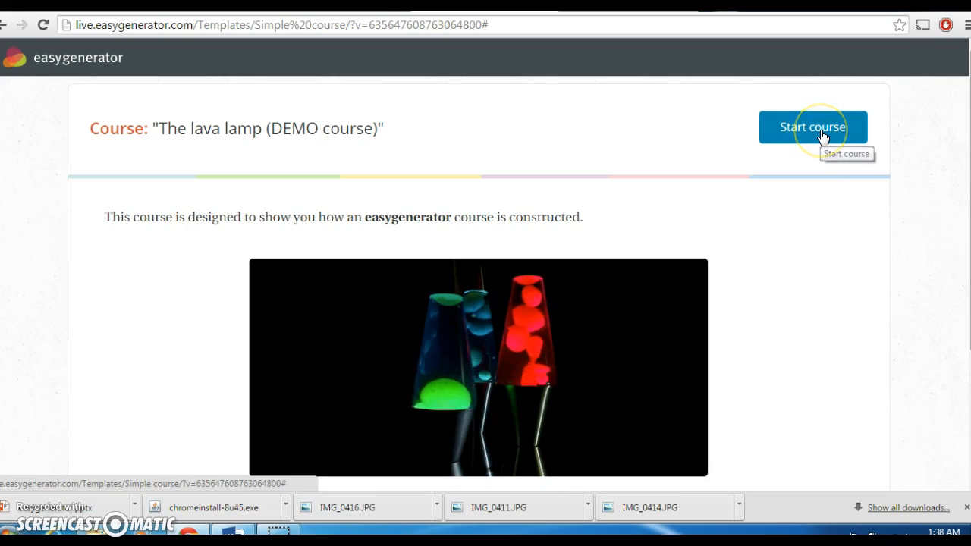
pyautogui.click(876, 299)
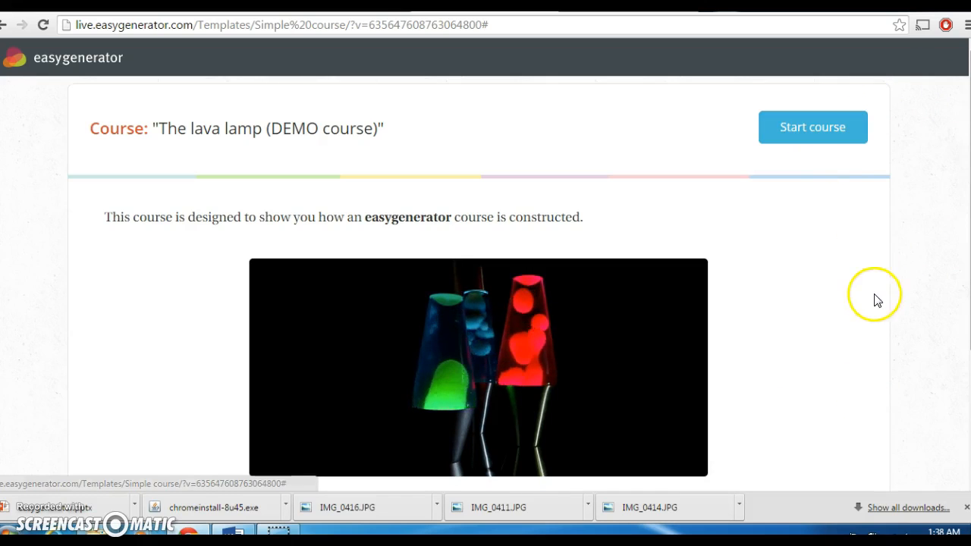
pyautogui.scroll(-2, 876, 300)
pyautogui.scroll(-4, 875, 299)
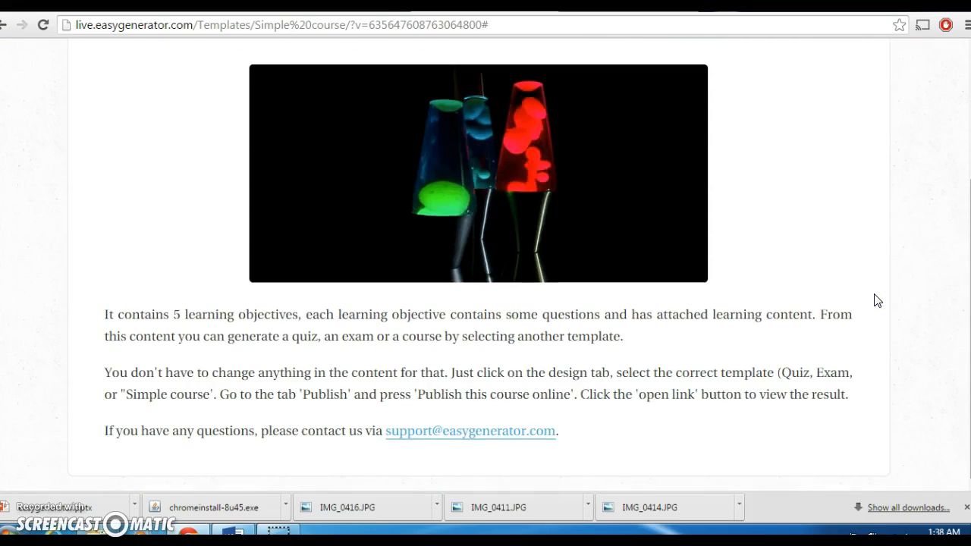
pyautogui.scroll(5, 877, 300)
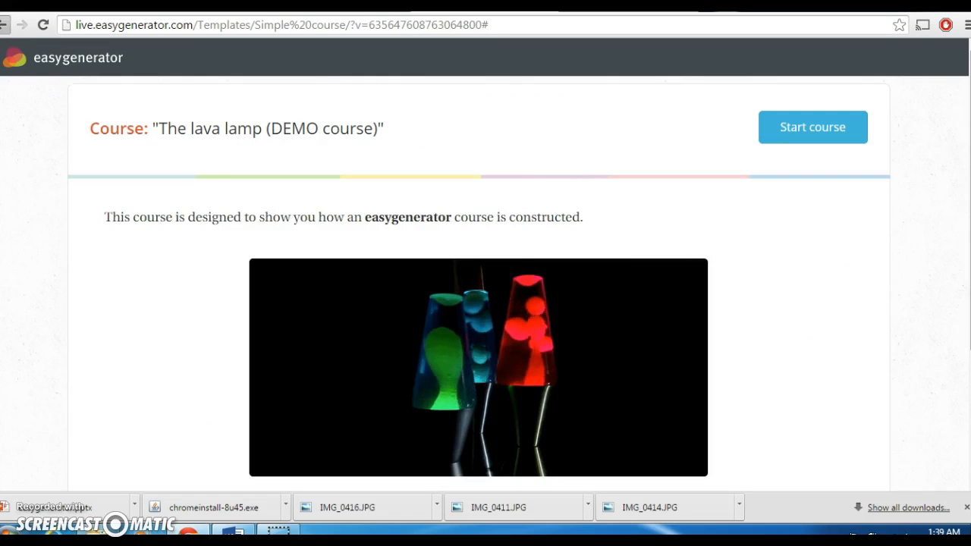
pyautogui.click(3, 25)
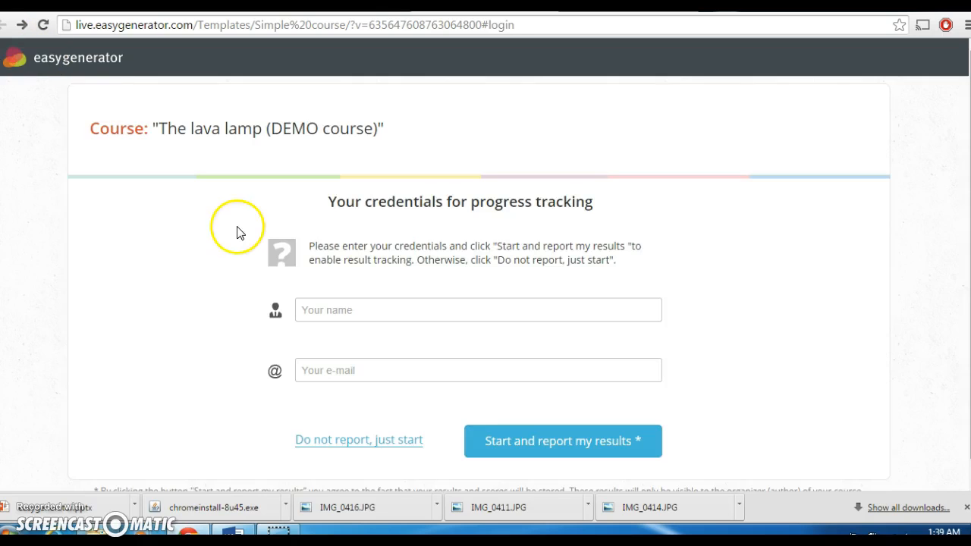
# Enter the learner's e-mail, start the demo without reporting, then return to the iced tea Design step
pyautogui.click(315, 308)
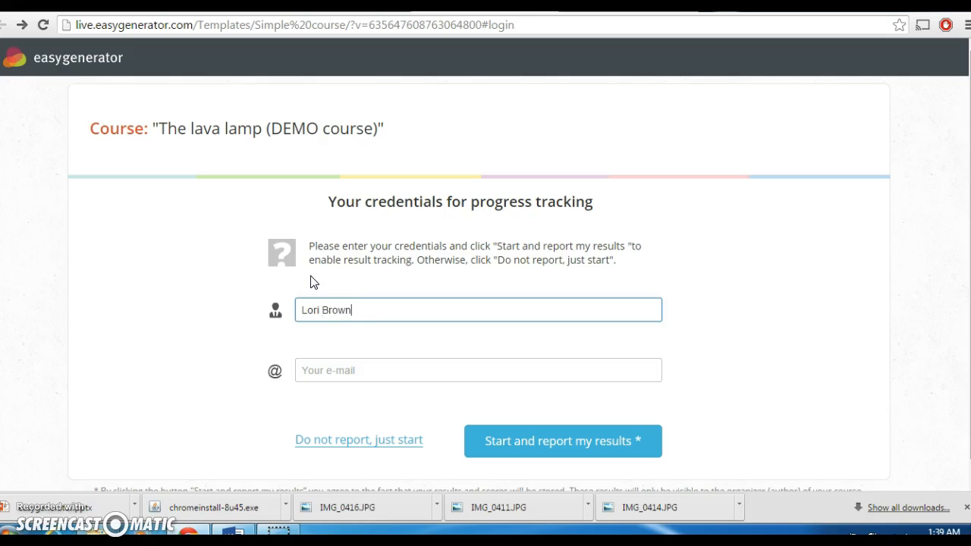
pyautogui.click(330, 373)
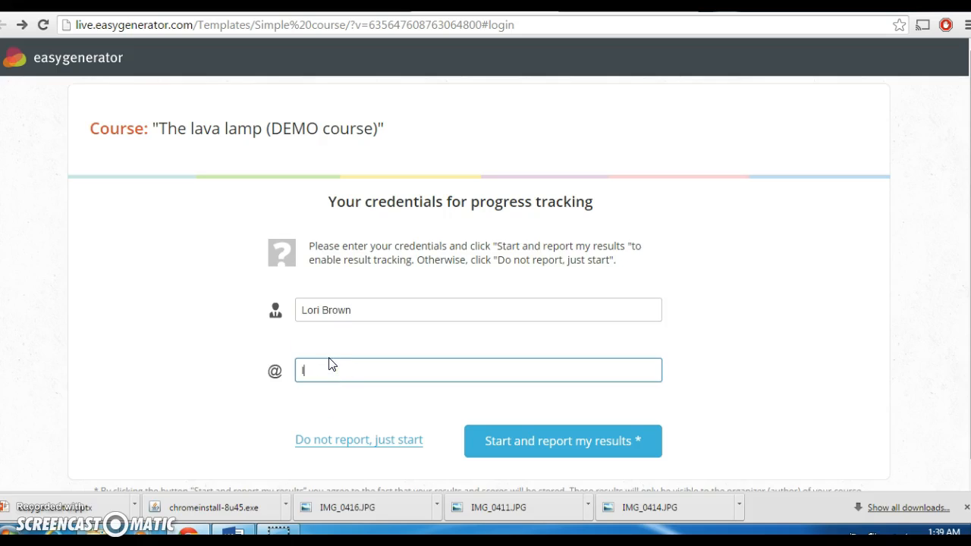
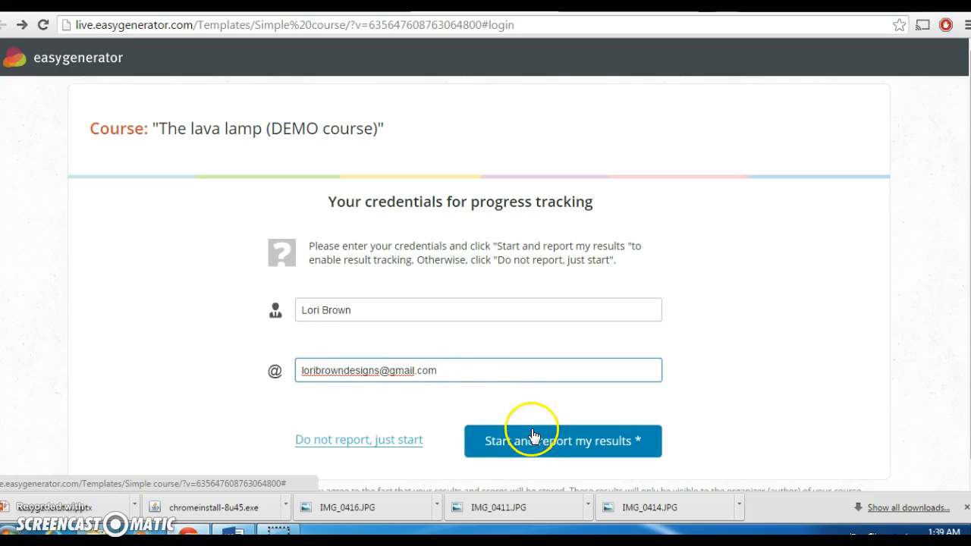
pyautogui.click(419, 447)
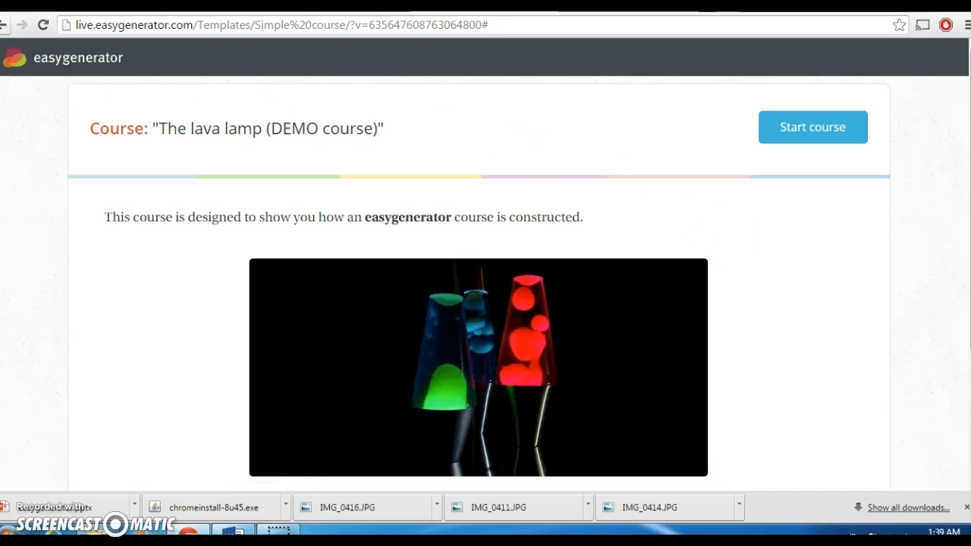
pyautogui.click(6, 21)
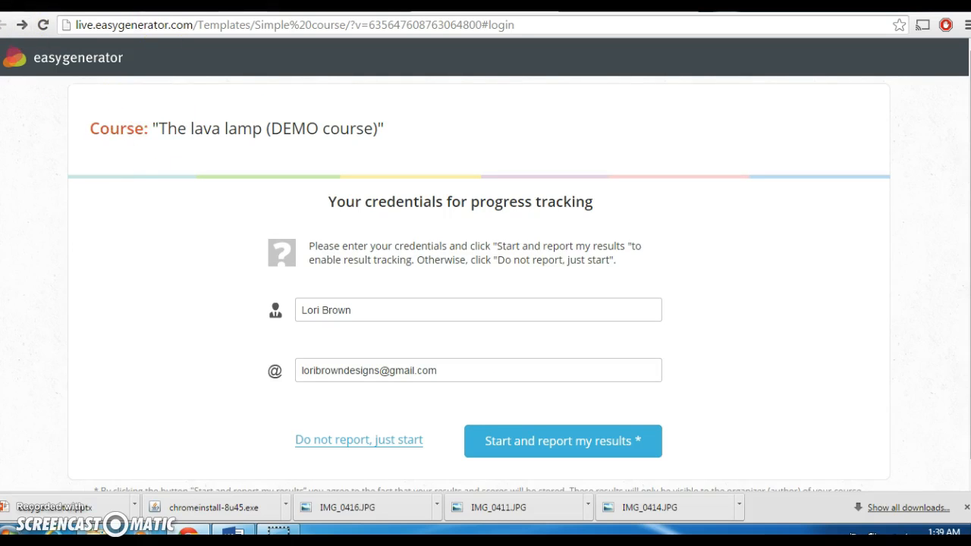
pyautogui.click(357, 9)
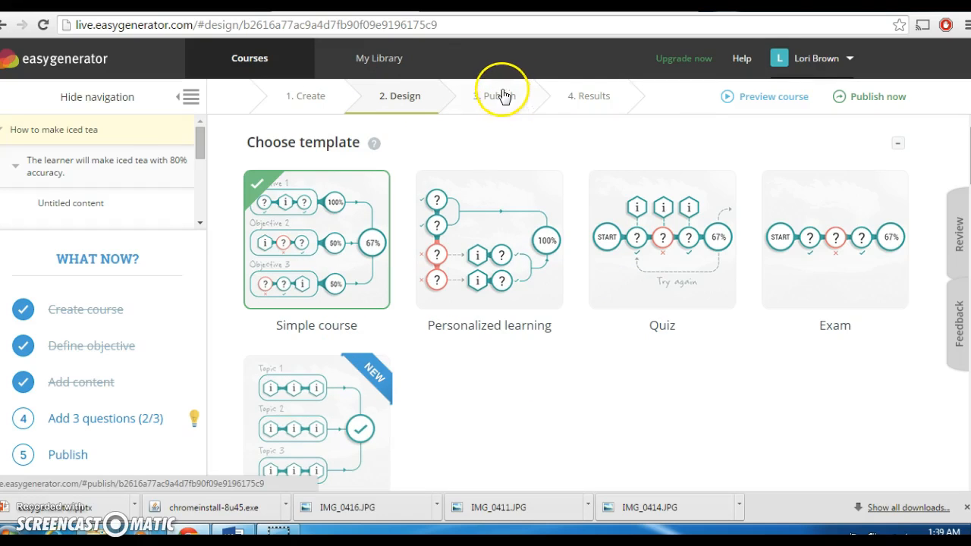
# Try the grey and flat color schemes, settle on black, and proceed to 3. Publish
pyautogui.scroll(-3, 721, 189)
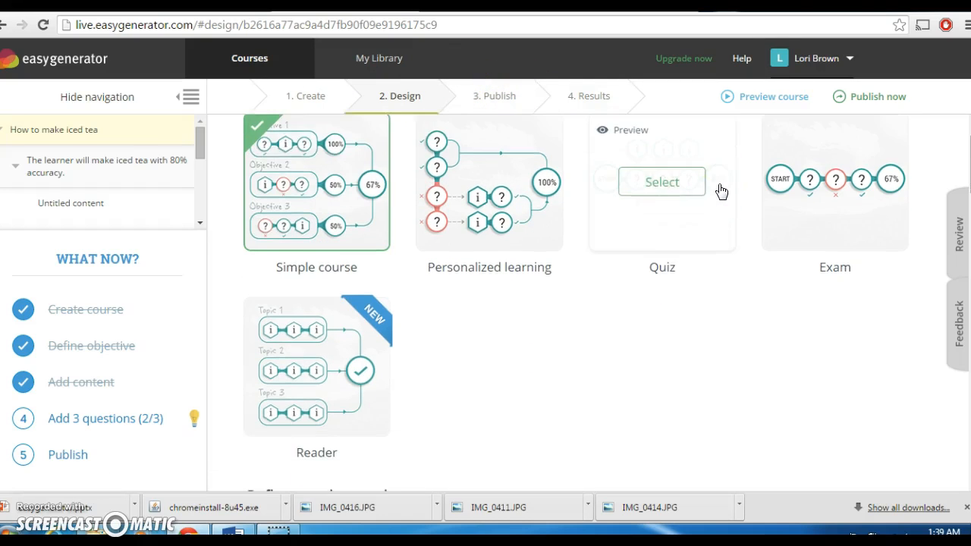
pyautogui.scroll(-3, 721, 191)
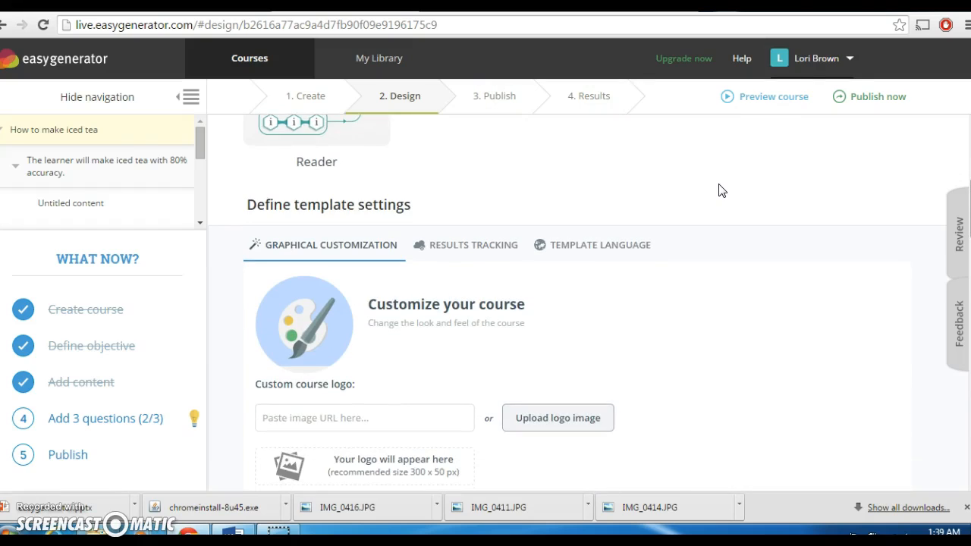
pyautogui.scroll(-1, 721, 191)
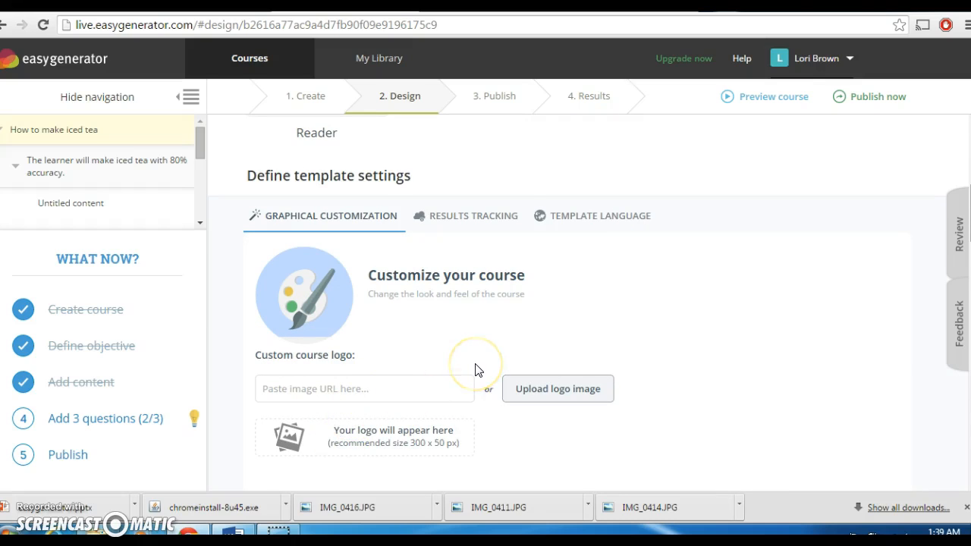
pyautogui.scroll(-3, 475, 369)
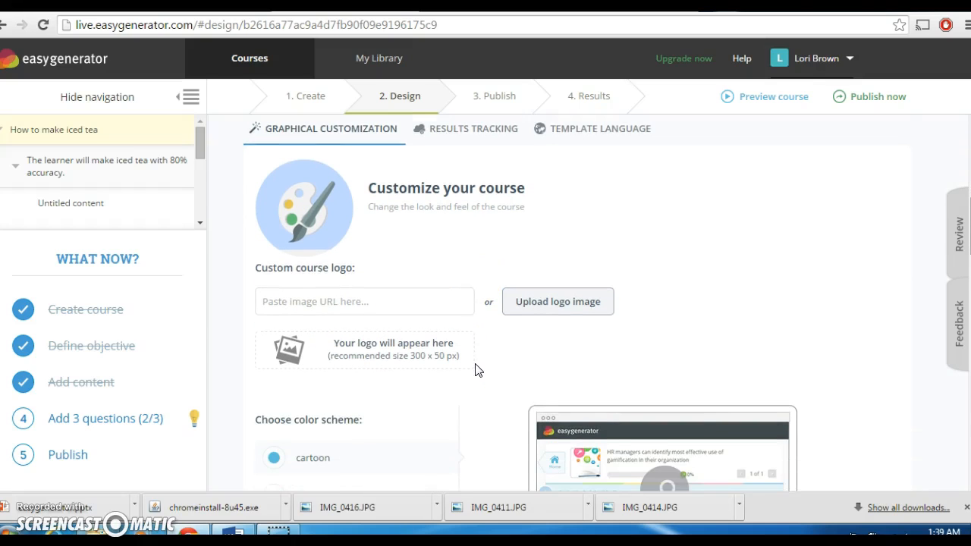
pyautogui.scroll(-5, 475, 369)
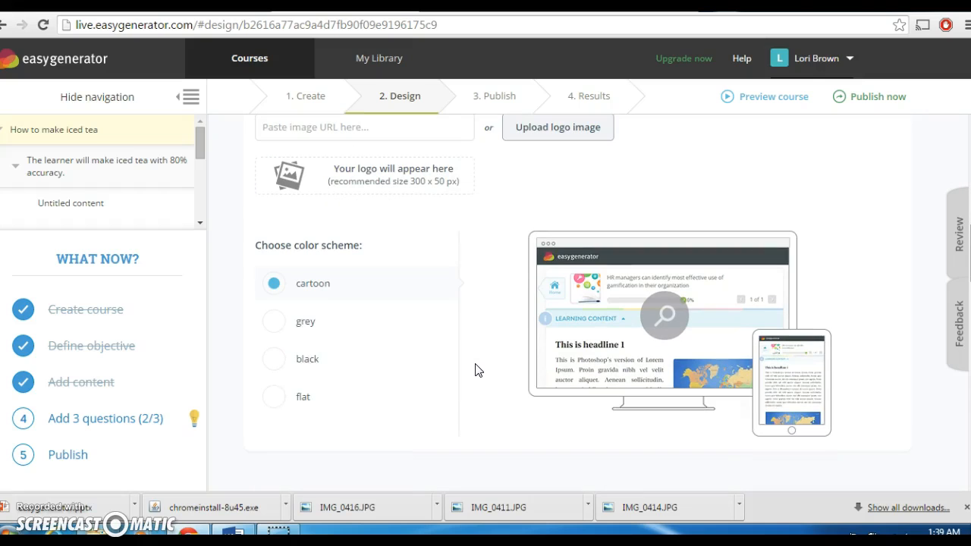
pyautogui.click(302, 322)
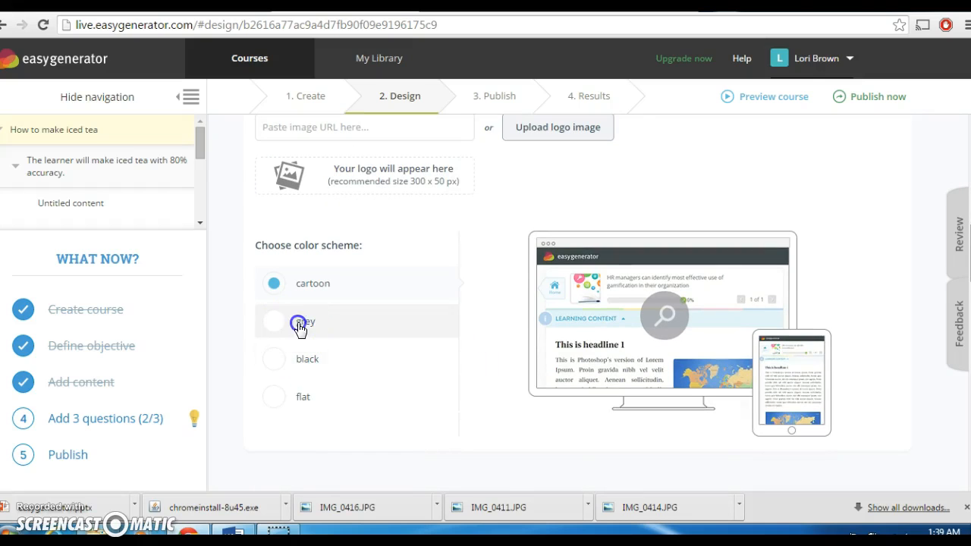
pyautogui.click(277, 363)
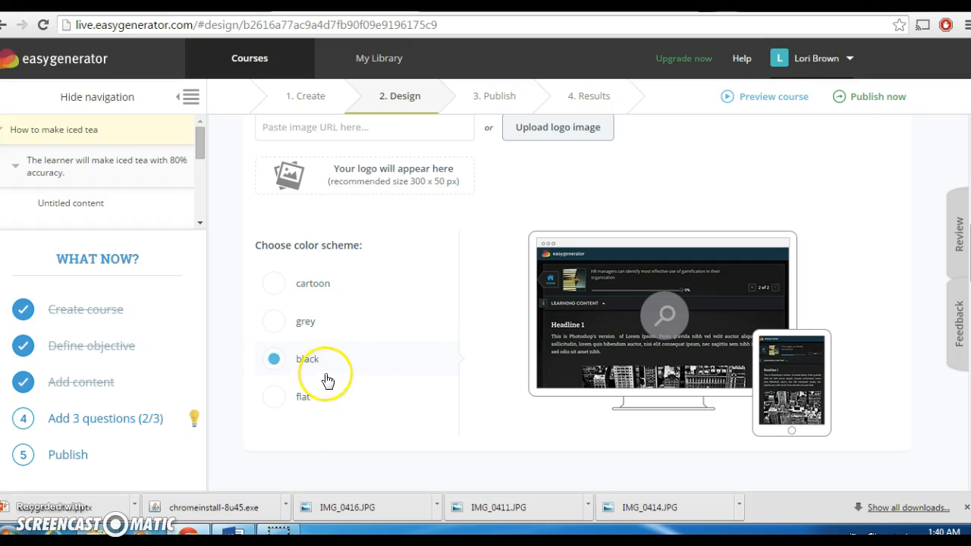
pyautogui.click(301, 397)
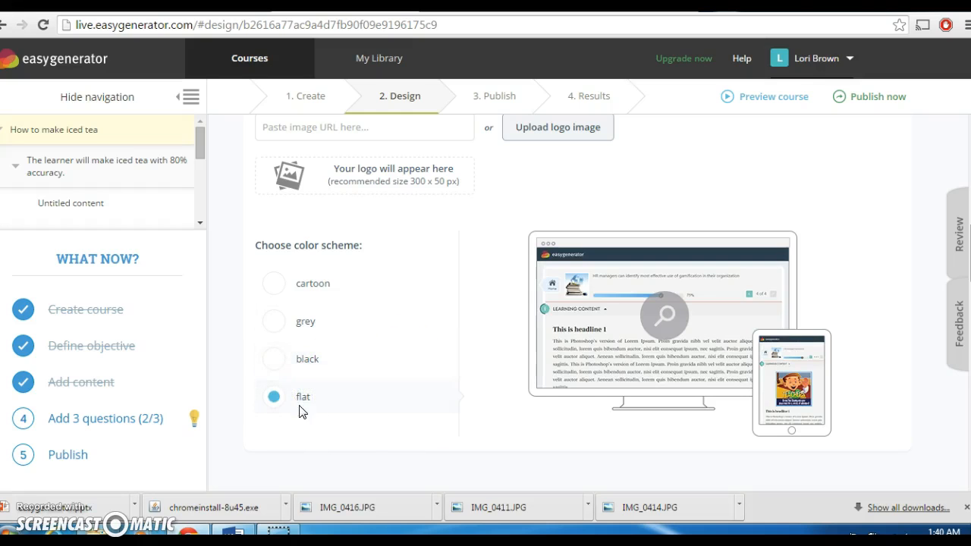
pyautogui.click(307, 360)
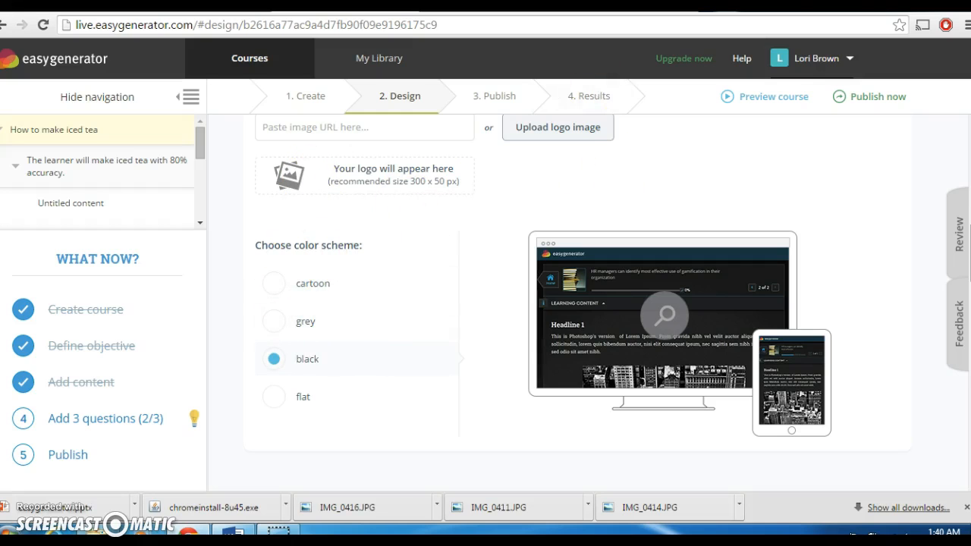
pyautogui.click(503, 96)
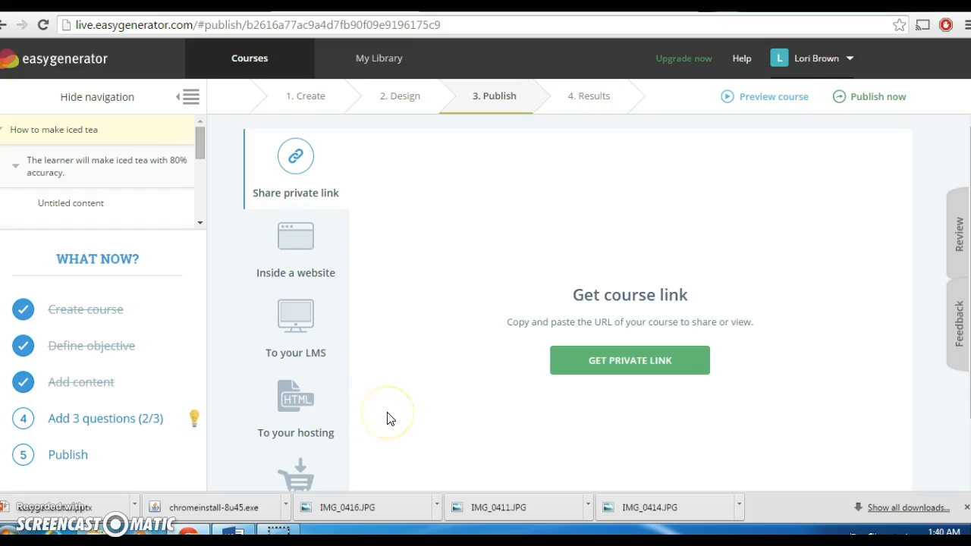
# Publish the course with a private link, copy it, and select the other tab's address
pyautogui.click(453, 357)
pyautogui.scroll(-1, 472, 355)
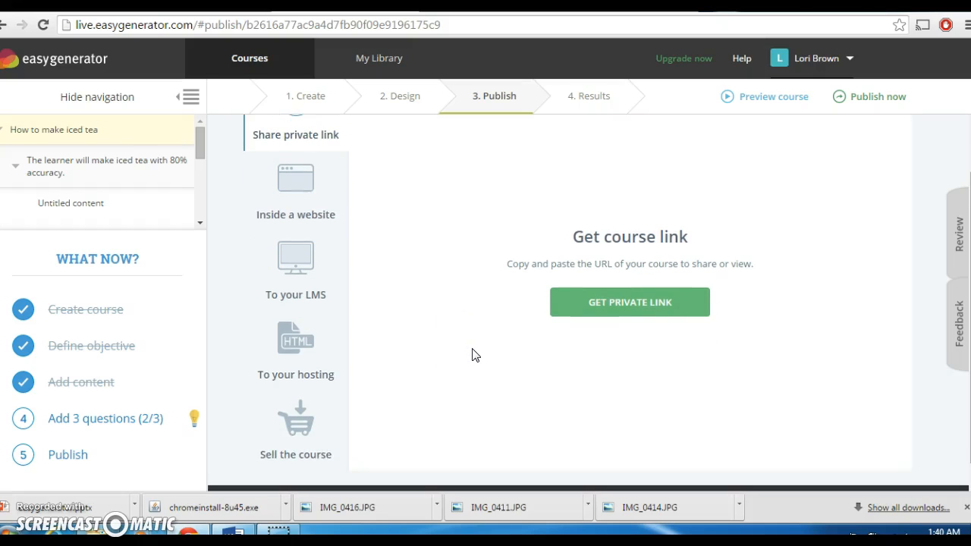
pyautogui.scroll(-1, 472, 356)
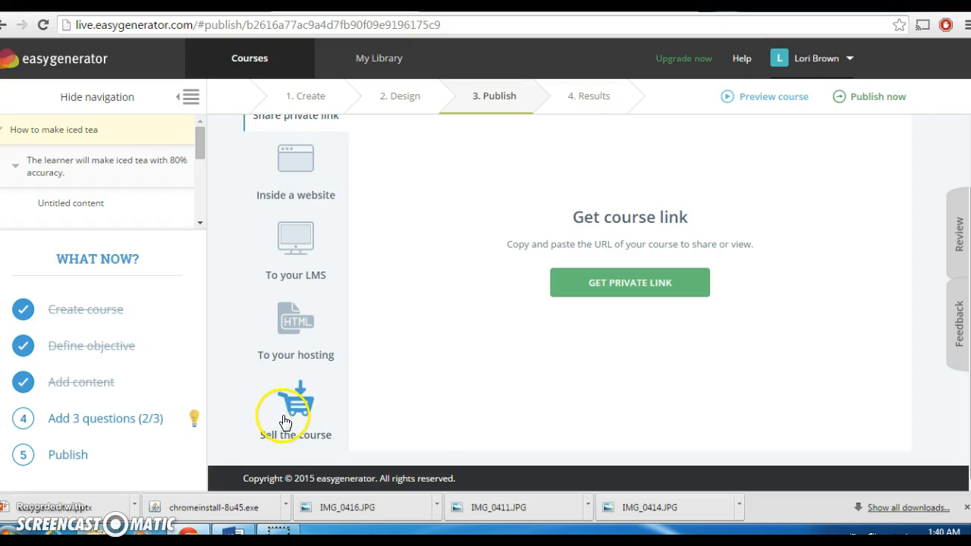
pyautogui.click(607, 292)
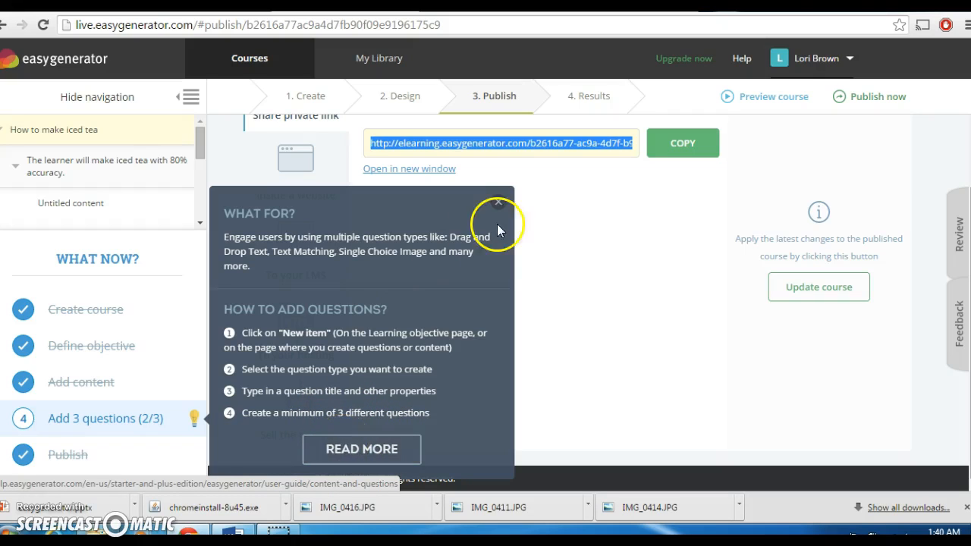
pyautogui.click(499, 203)
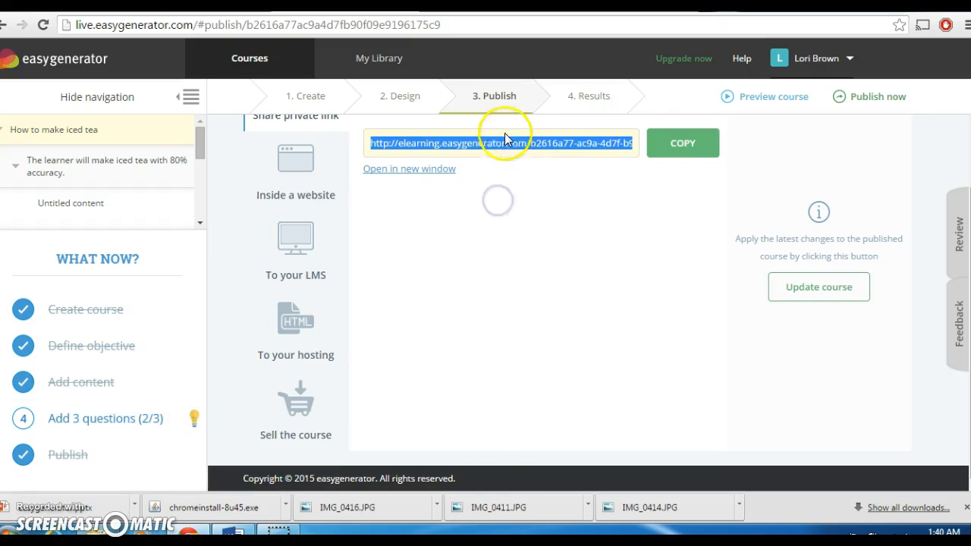
pyautogui.click(692, 146)
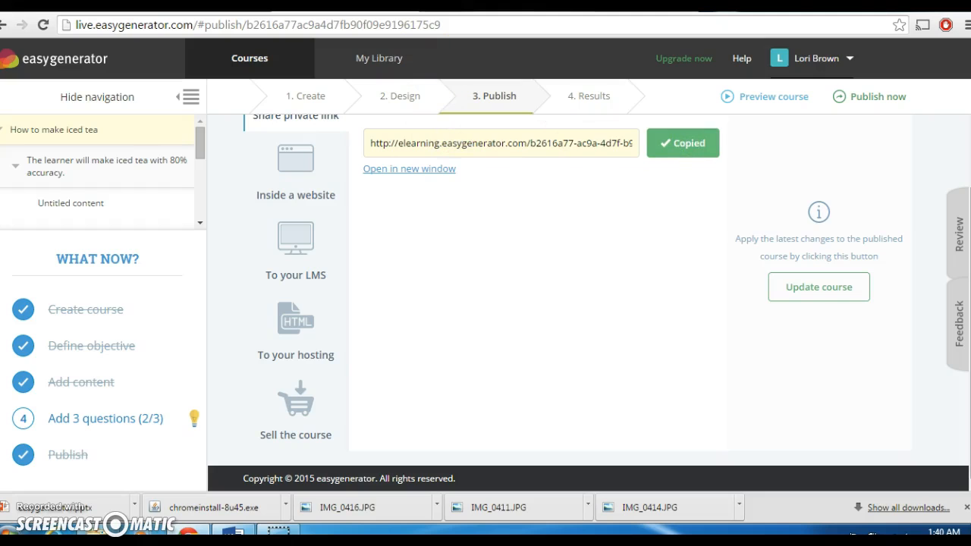
pyautogui.click(485, 6)
pyautogui.click(453, 29)
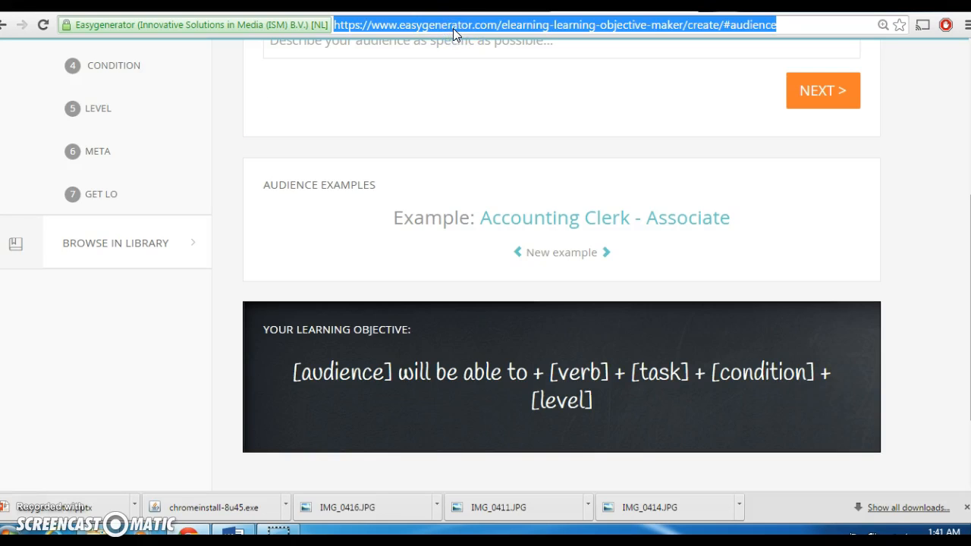
# Load the pasted private link to view the black-styled course, then return to Publish
pyautogui.hotkey('ctrl', 'v')
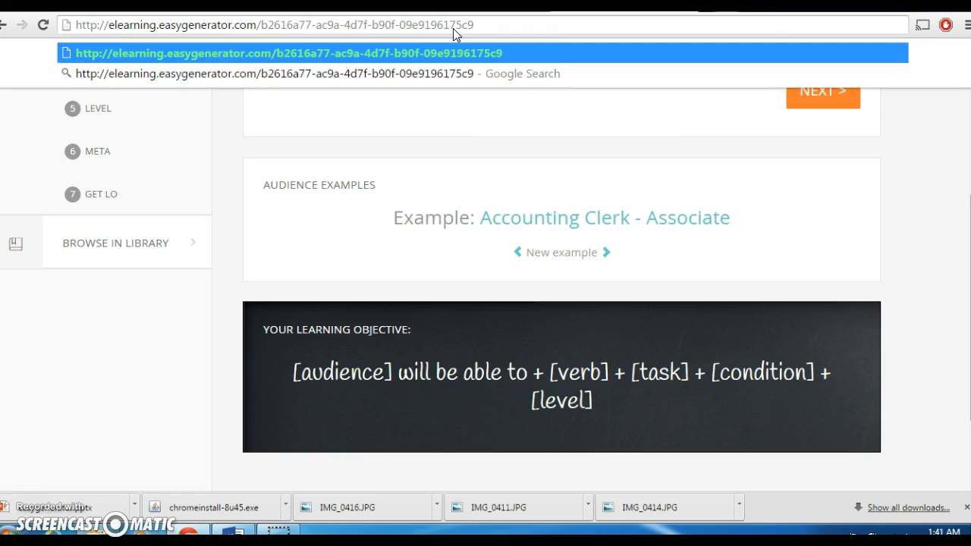
pyautogui.press('Return')
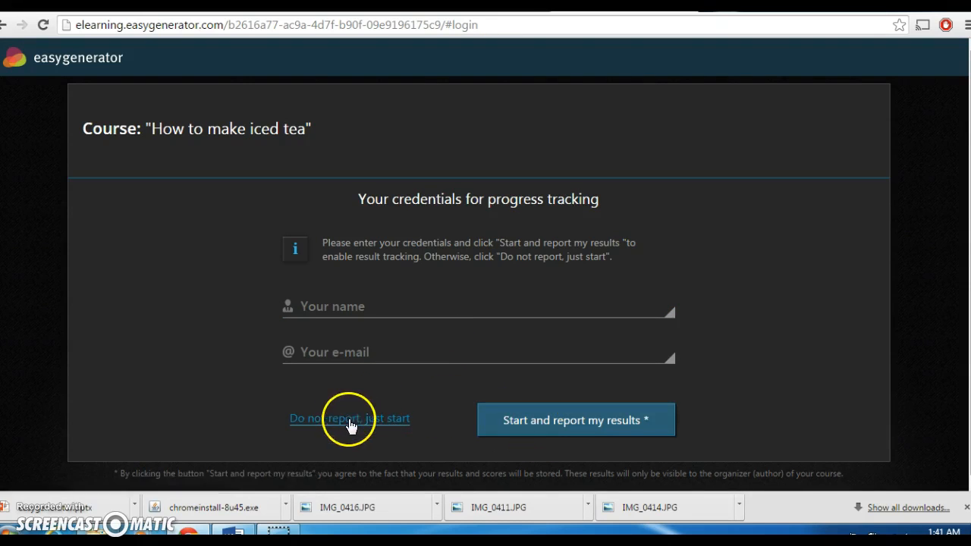
pyautogui.click(326, 309)
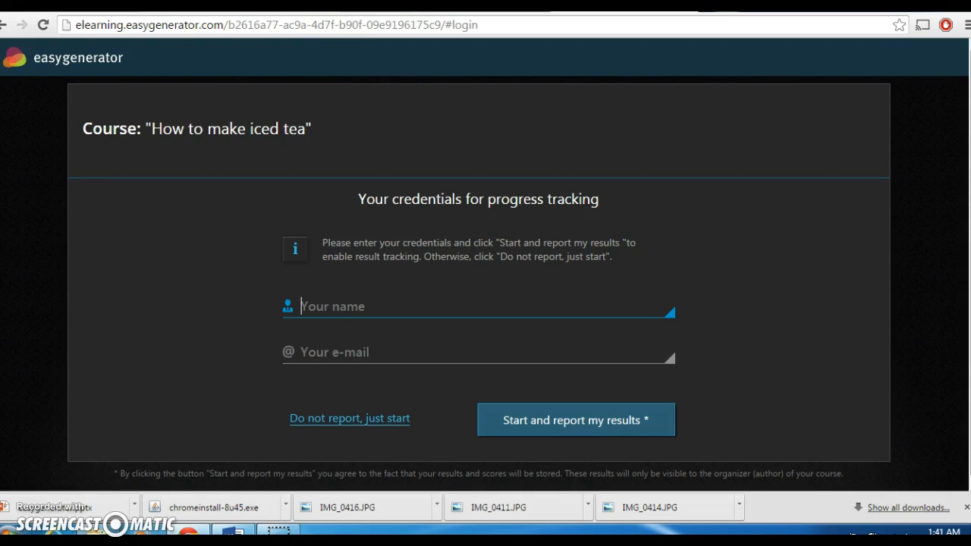
pyautogui.hotkey('ctrl', 'shift', 'Tab')
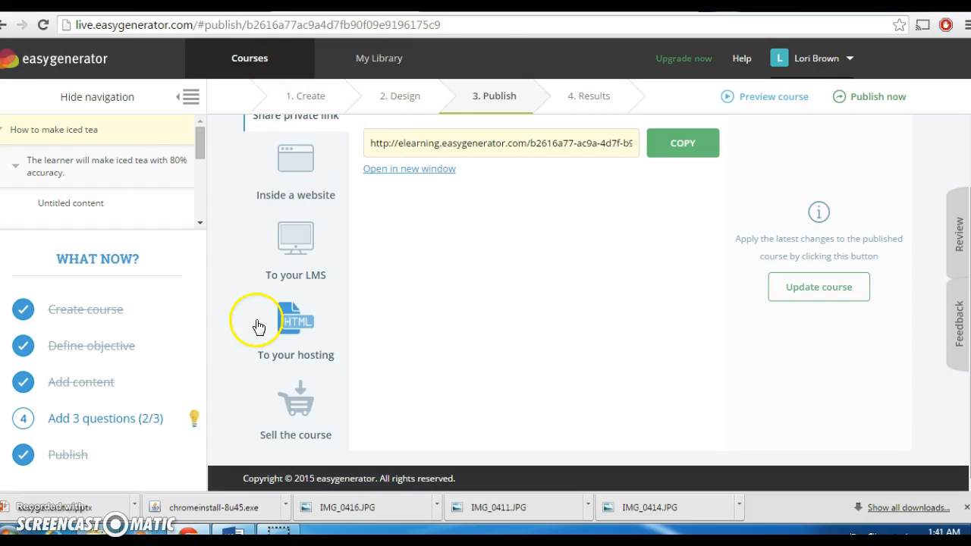
pyautogui.click(35, 491)
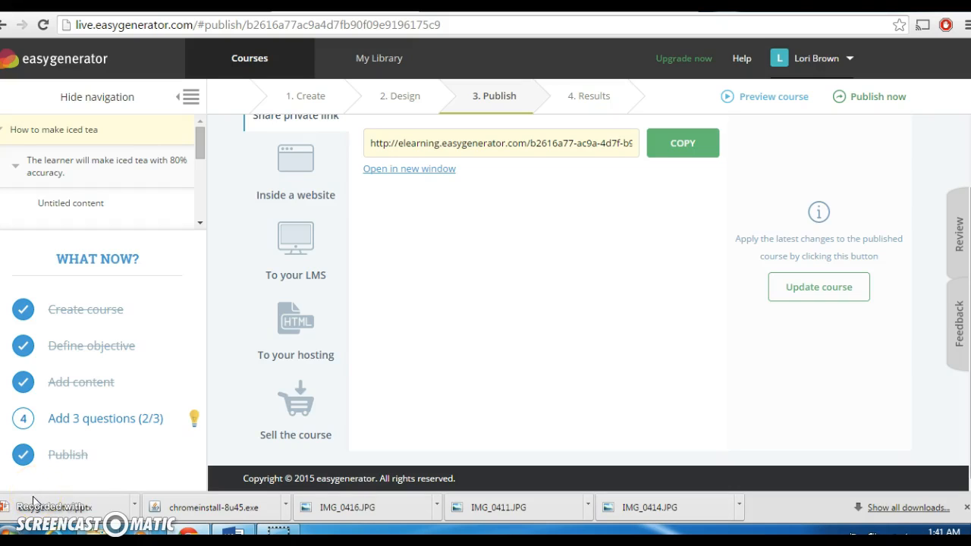